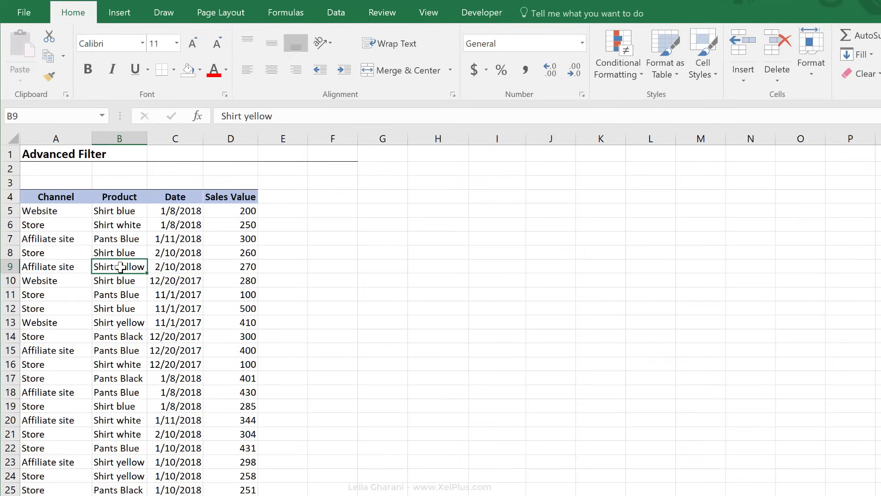
Step: Add AutoFilter dropdowns to the Channel, Product, Date and Sales Value headers
{"action": "key", "text": "ctrl+shift+l"}
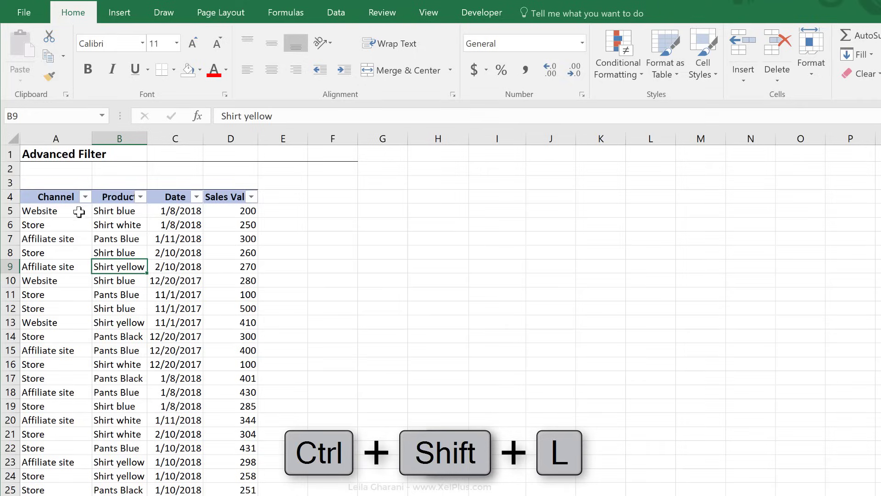
Step: Filter the Channel column to show only Store rows
{"action": "left_click", "coordinate": [83, 197]}
{"action": "left_click", "coordinate": [32, 338]}
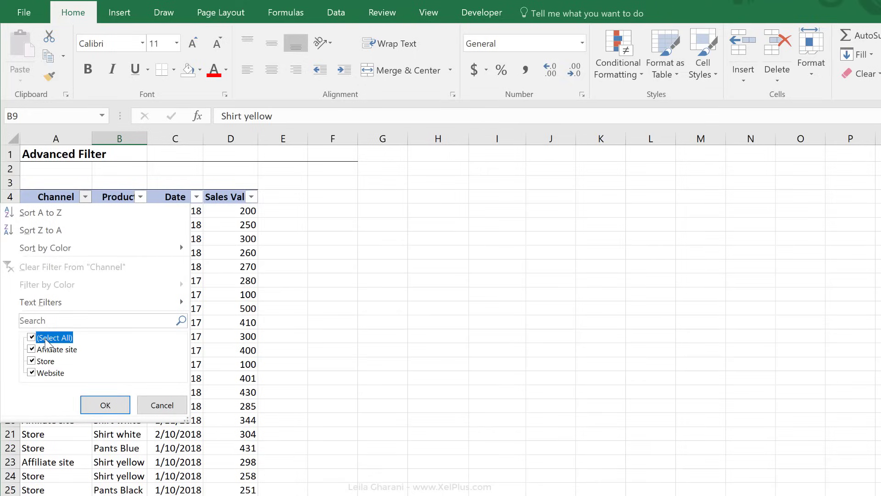
{"action": "left_click", "coordinate": [31, 361]}
{"action": "left_click", "coordinate": [102, 406]}
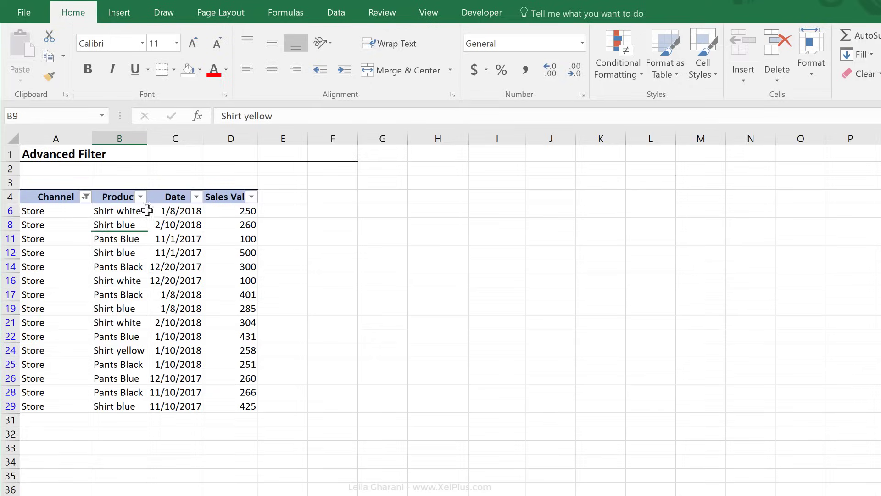
Step: Filter the Product column to only Pants Black and Pants Blue, leaving seven rows
{"action": "left_click", "coordinate": [140, 197]}
{"action": "left_click", "coordinate": [51, 338]}
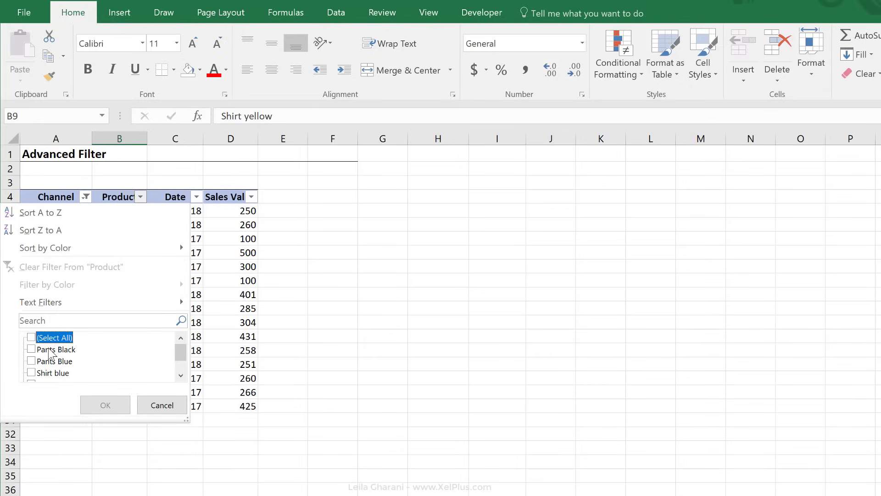
{"action": "left_click", "coordinate": [52, 361]}
{"action": "left_click", "coordinate": [105, 404]}
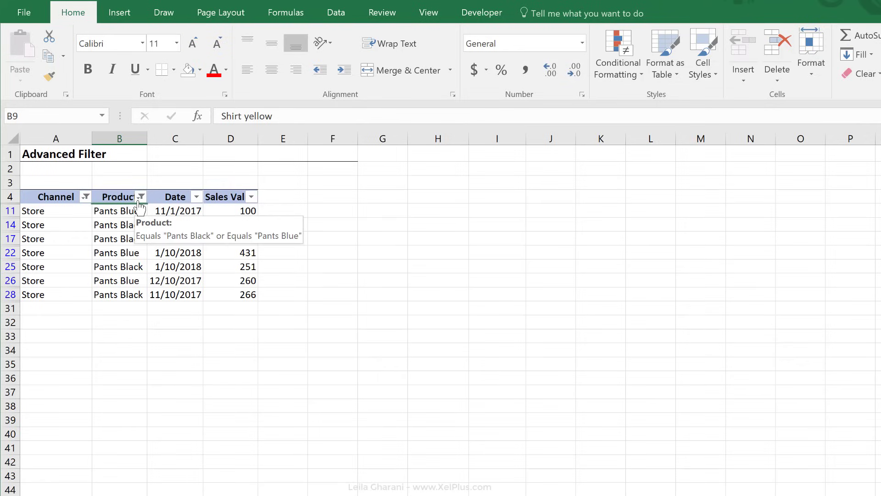
{"action": "left_click", "coordinate": [136, 234]}
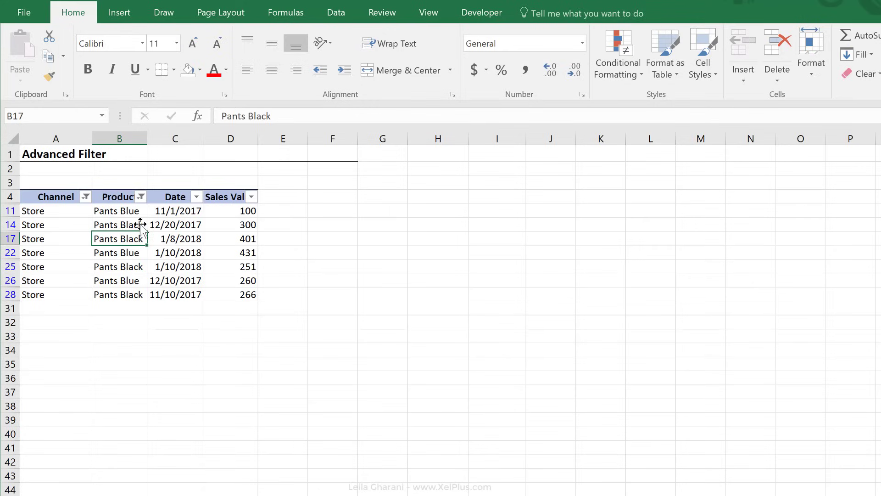
Step: Select the empty range G1:I2 beside the sheet title
{"action": "left_click_drag", "start_coordinate": [384, 153], "coordinate": [489, 165]}
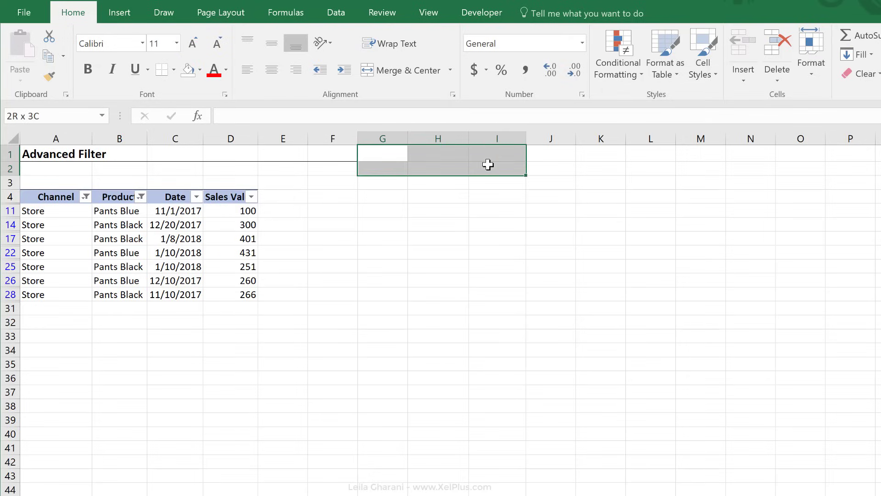
{"action": "left_click_drag", "start_coordinate": [489, 164], "coordinate": [488, 165]}
{"action": "left_click", "coordinate": [322, 18]}
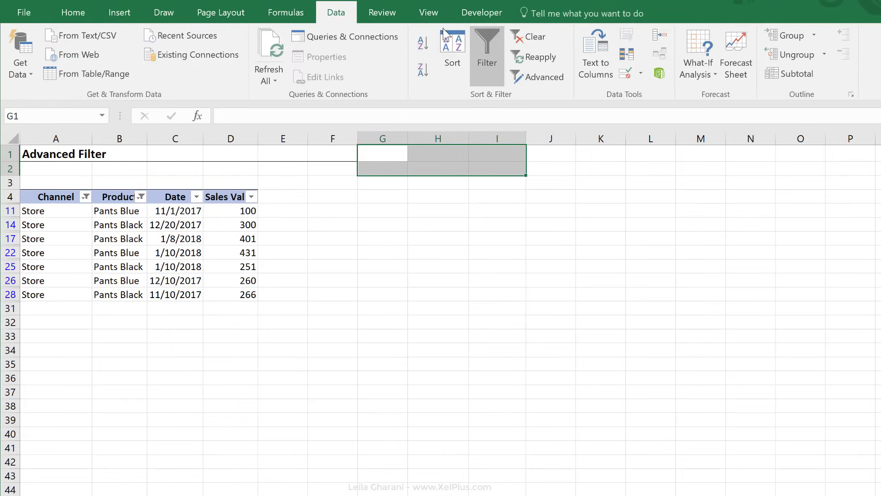
{"action": "left_click", "coordinate": [527, 73]}
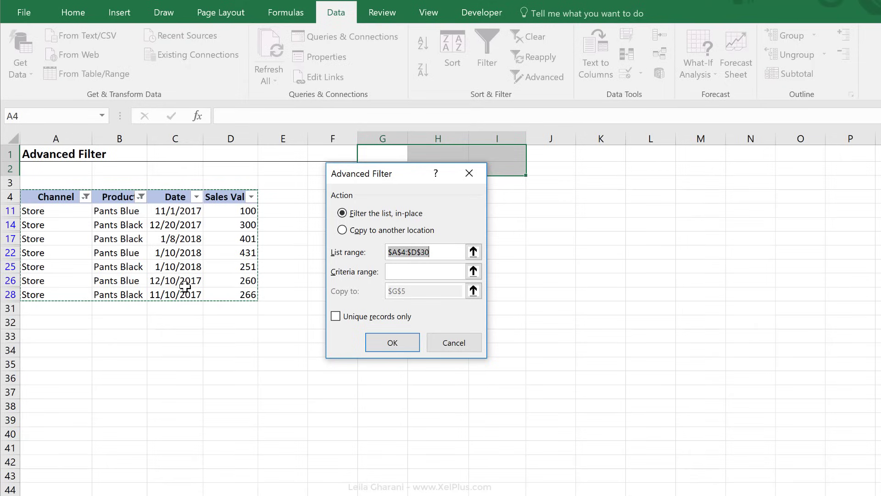
{"action": "left_click", "coordinate": [403, 273]}
{"action": "left_click", "coordinate": [403, 273]}
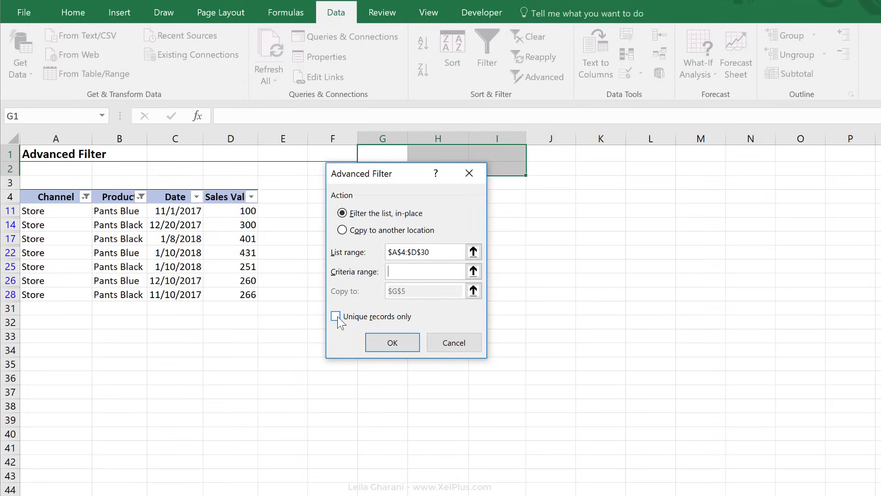
{"action": "left_click", "coordinate": [391, 272]}
{"action": "left_click", "coordinate": [456, 345]}
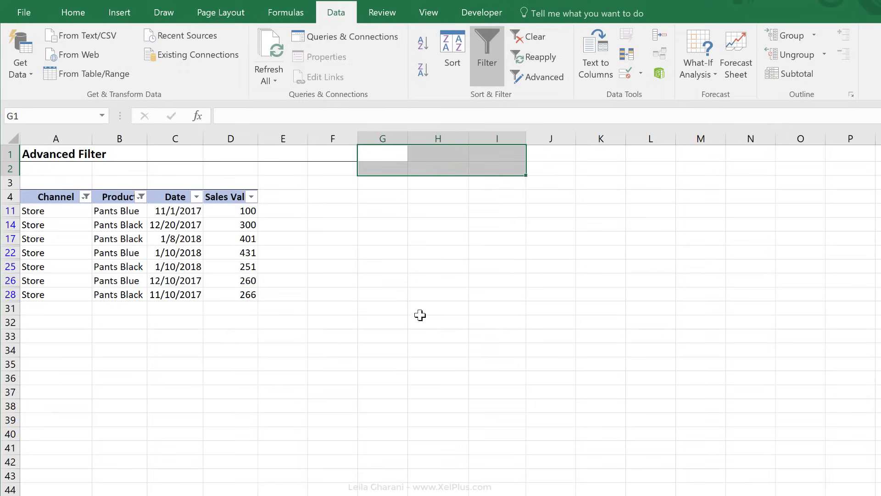
{"action": "left_click", "coordinate": [400, 157]}
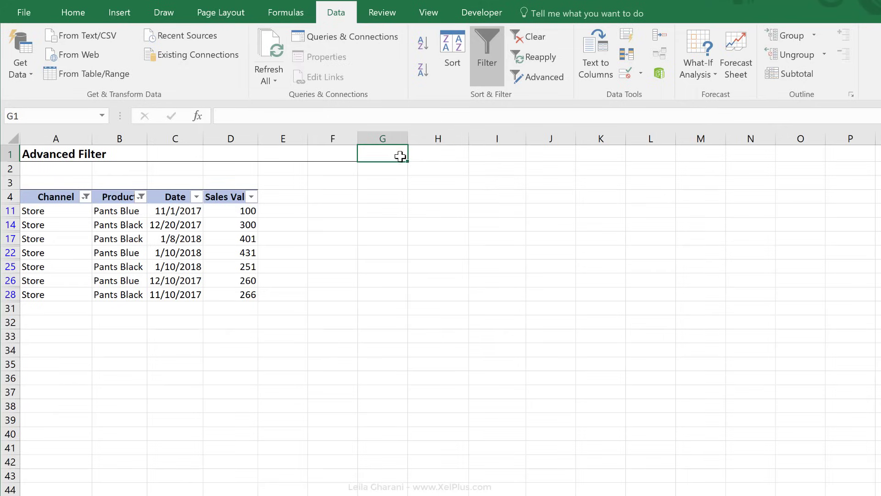
{"action": "left_click", "coordinate": [425, 153]}
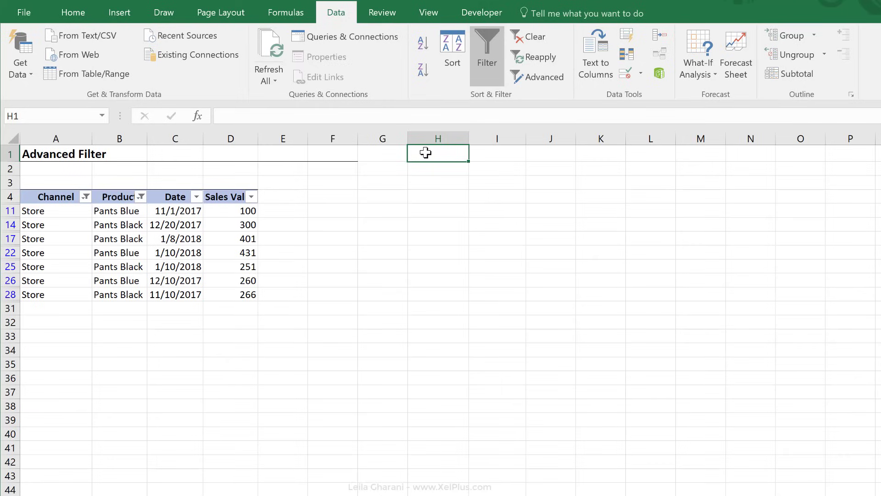
{"action": "left_click", "coordinate": [128, 235]}
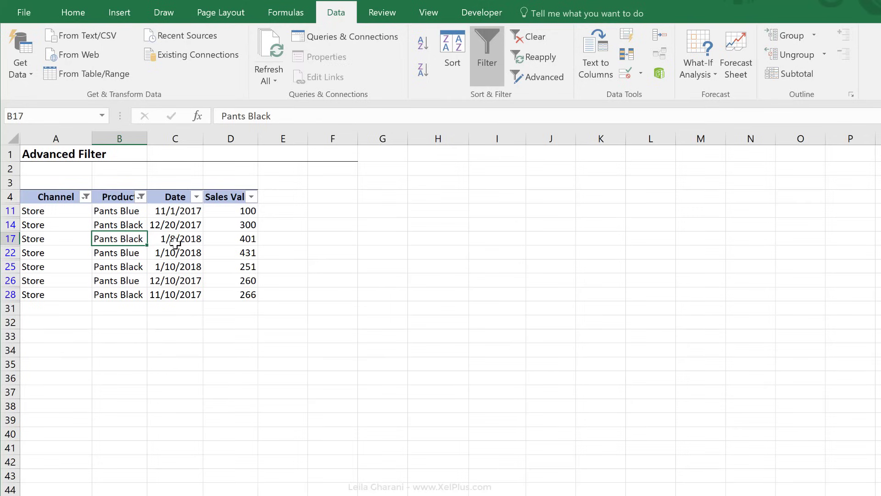
Step: Remove AutoFilter, then enter criterion heading 'channel' in H1 with 'store' in H2
{"action": "key", "text": "ctrl+shift+l"}
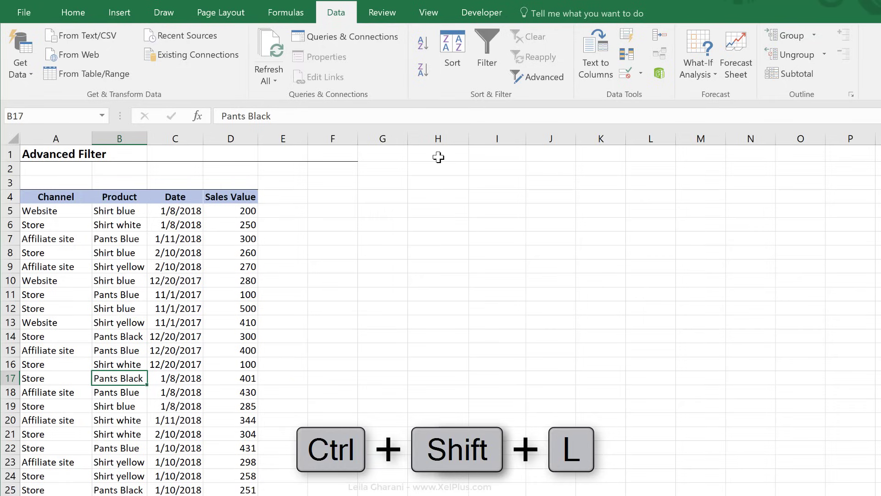
{"action": "left_click", "coordinate": [438, 157]}
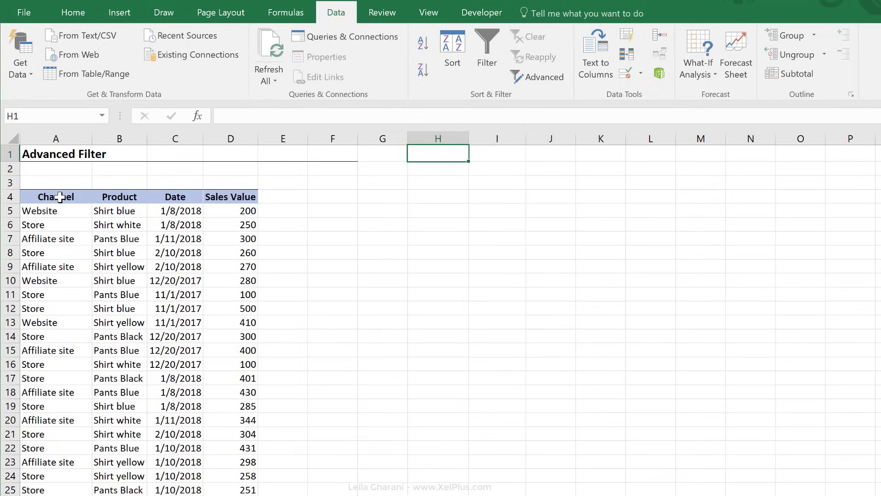
{"action": "type", "text": "cha"}
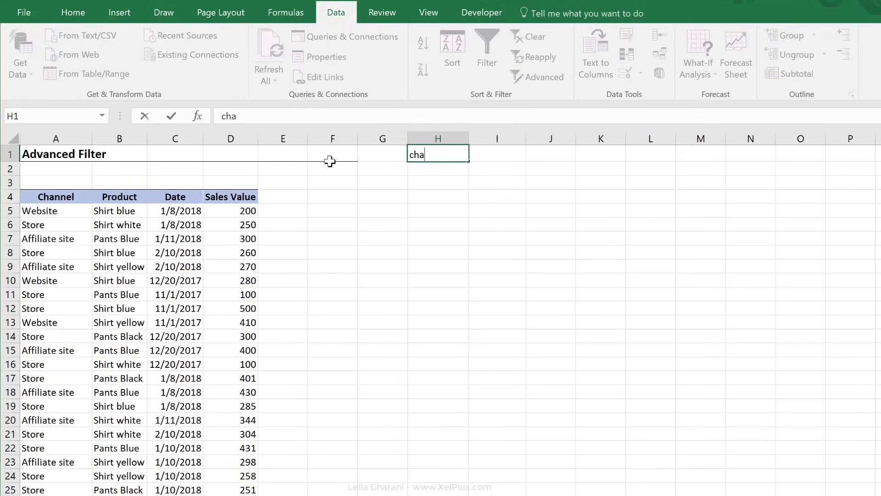
{"action": "type", "text": "nnel"}
{"action": "key", "text": "ctrl+Return"}
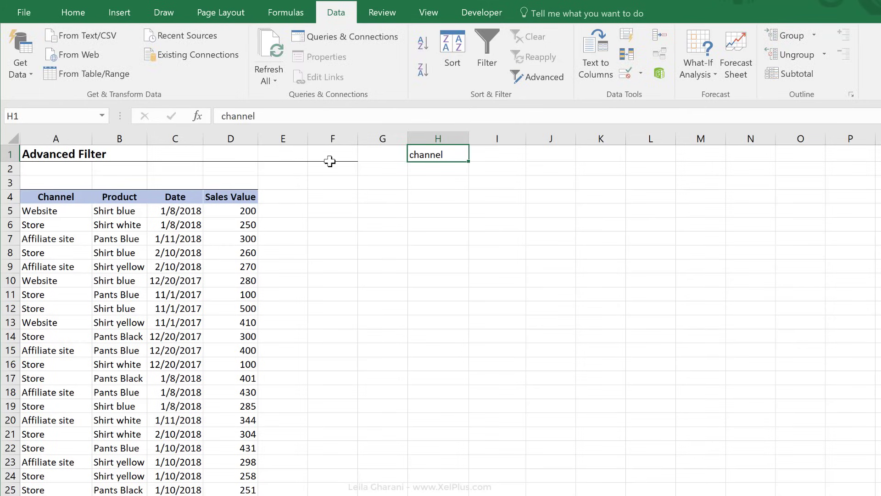
{"action": "left_click", "coordinate": [436, 172]}
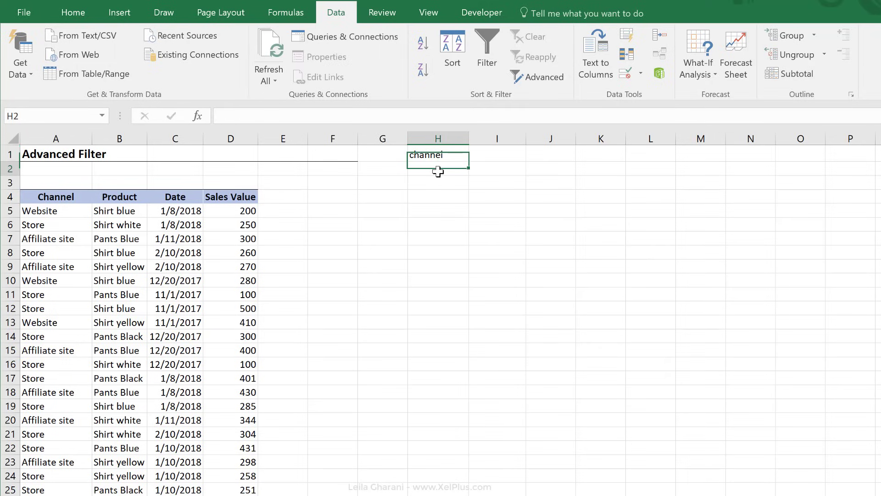
{"action": "type", "text": "store"}
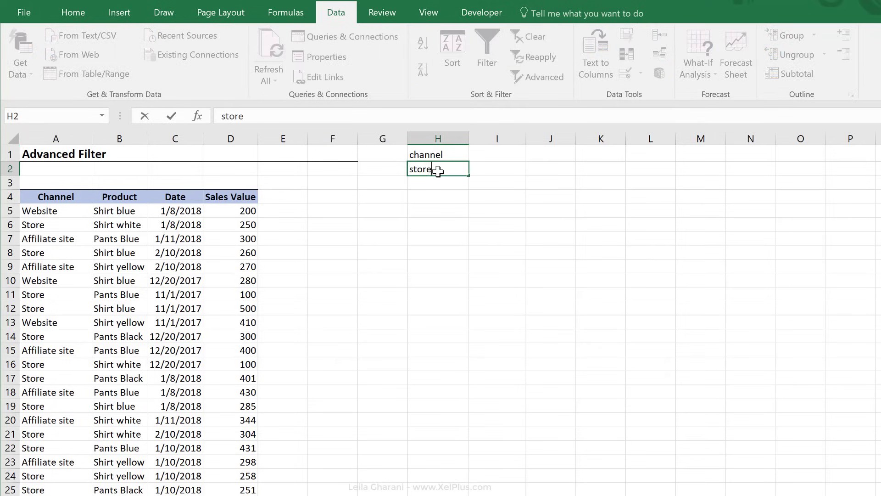
{"action": "key", "text": "ctrl+Return"}
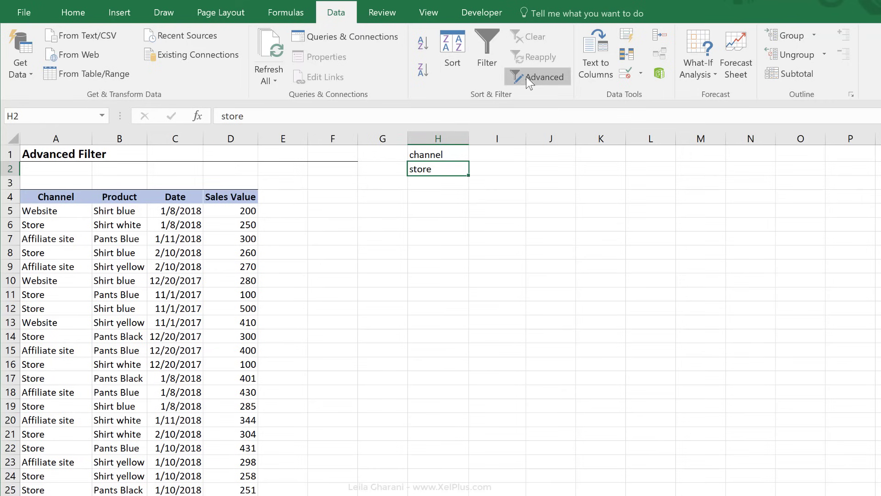
Step: Run Advanced Filter with criteria range H1:H2 so only Store rows remain
{"action": "left_click", "coordinate": [528, 76]}
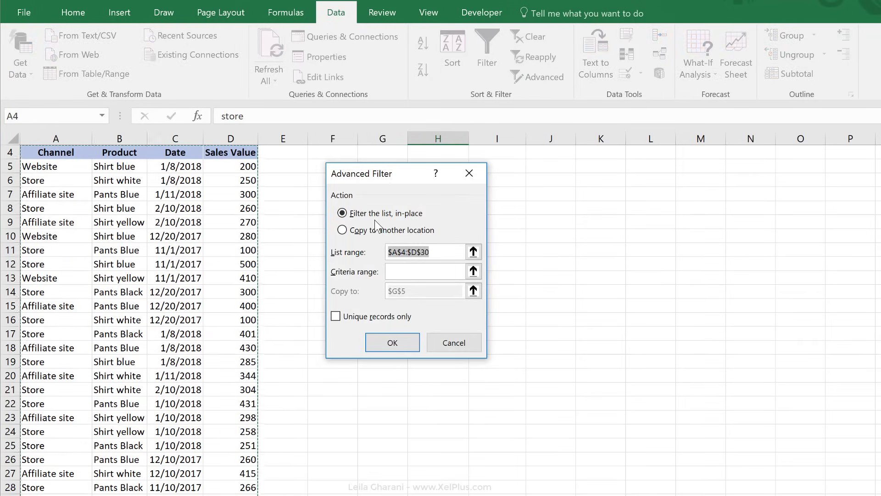
{"action": "left_click", "coordinate": [420, 269]}
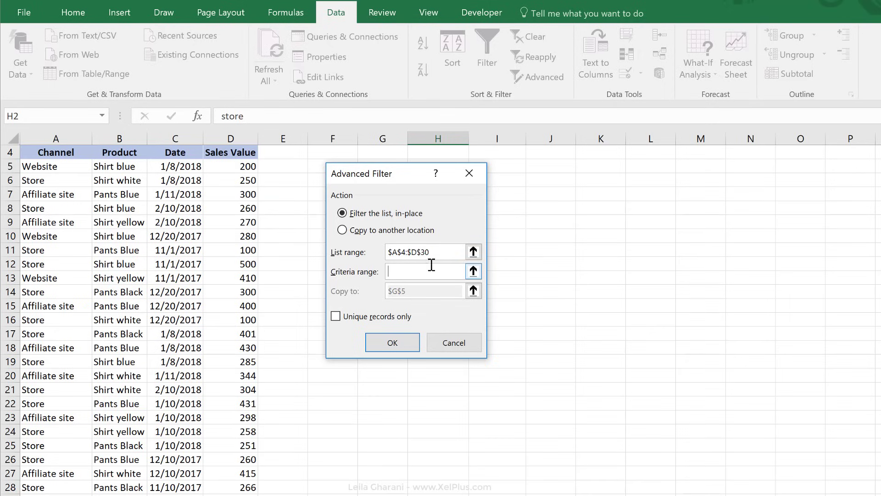
{"action": "scroll", "coordinate": [492, 240], "scroll_direction": "up", "scroll_amount": 1}
{"action": "left_click_drag", "start_coordinate": [403, 174], "coordinate": [497, 193]}
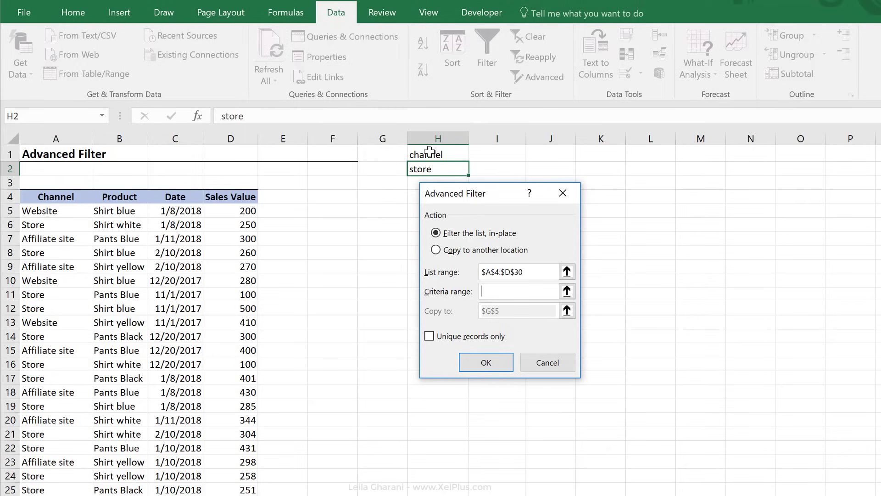
{"action": "left_click_drag", "start_coordinate": [429, 152], "coordinate": [422, 170]}
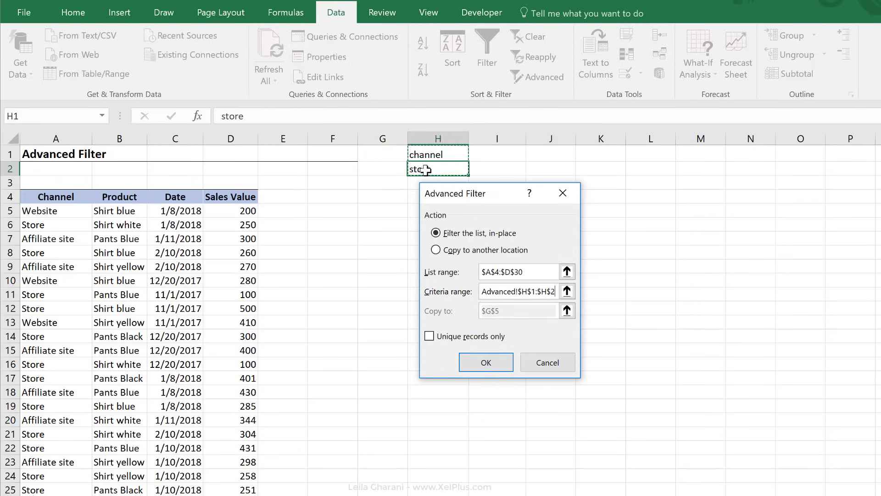
{"action": "left_click", "coordinate": [483, 362]}
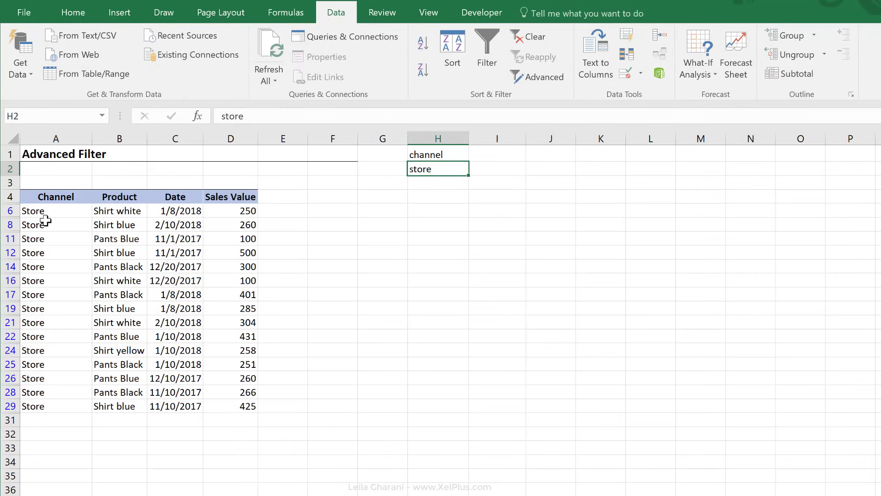
Step: Enter a 'product' heading in I1 with 'pants blue' below it in I2
{"action": "left_click", "coordinate": [502, 155]}
{"action": "type", "text": "product"}
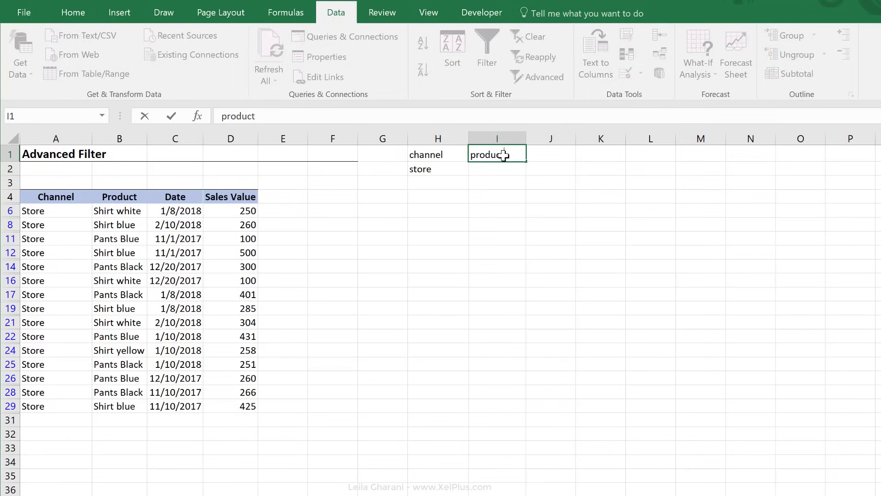
{"action": "key", "text": "Return"}
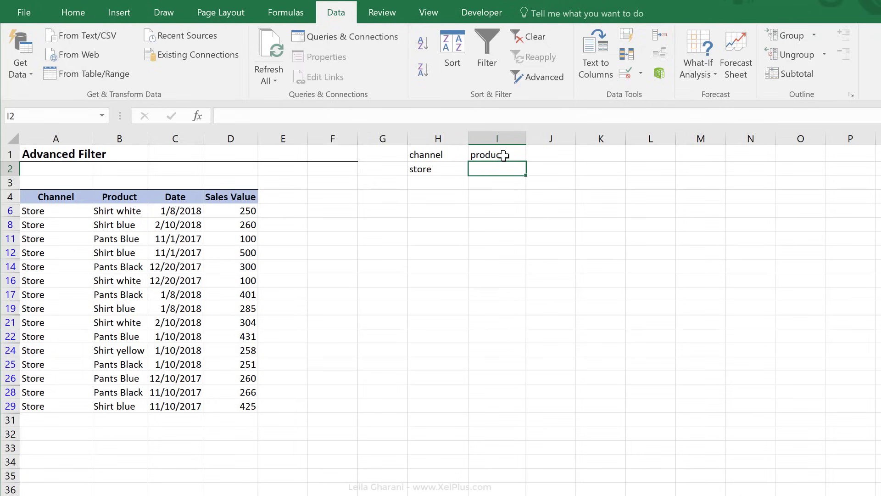
{"action": "type", "text": "pants blue"}
Step: Rerun Advanced Filter with criteria range H1:I2, leaving three Store Pants Blue rows
{"action": "left_click", "coordinate": [530, 78]}
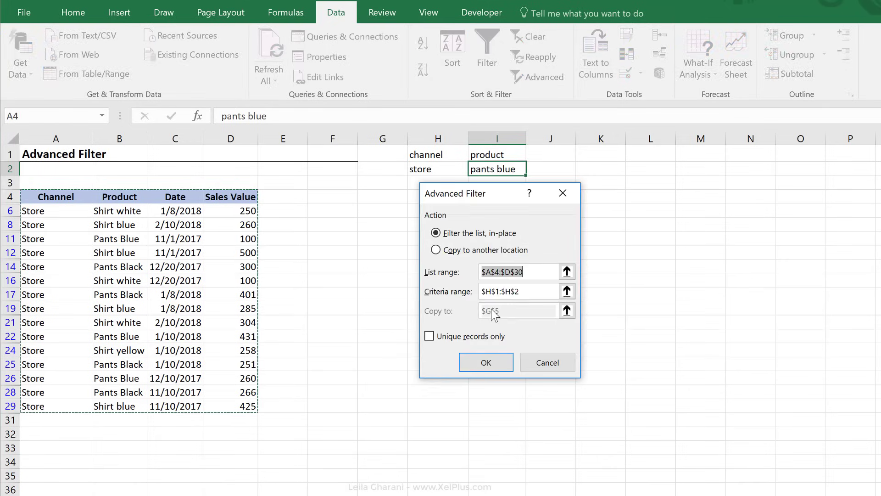
{"action": "double_click", "coordinate": [496, 292]}
{"action": "key", "text": "BackSpace"}
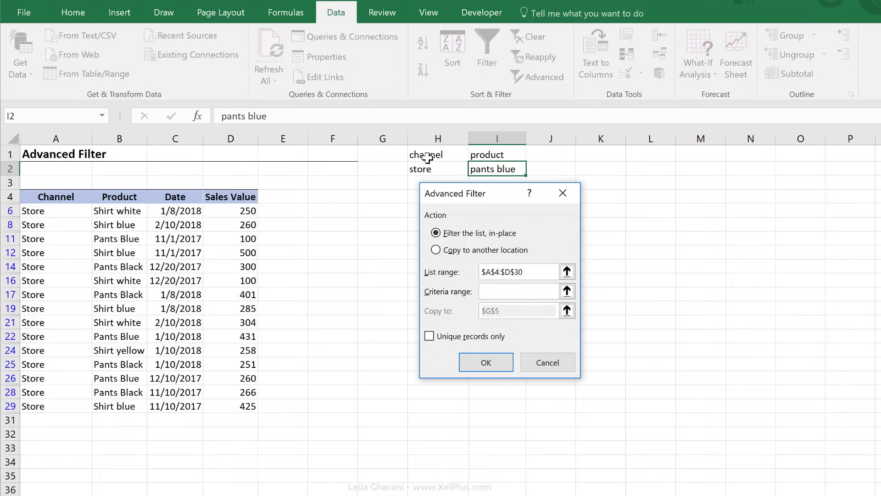
{"action": "left_click_drag", "start_coordinate": [428, 157], "coordinate": [492, 171]}
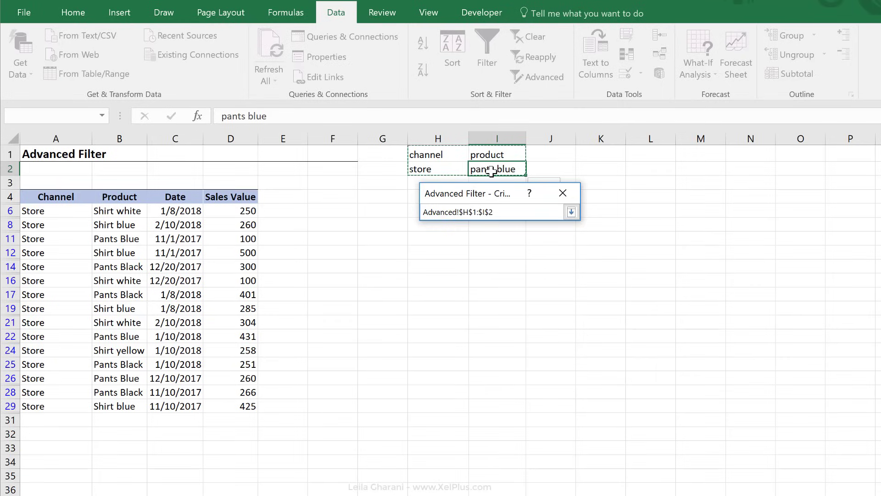
{"action": "left_click", "coordinate": [493, 364]}
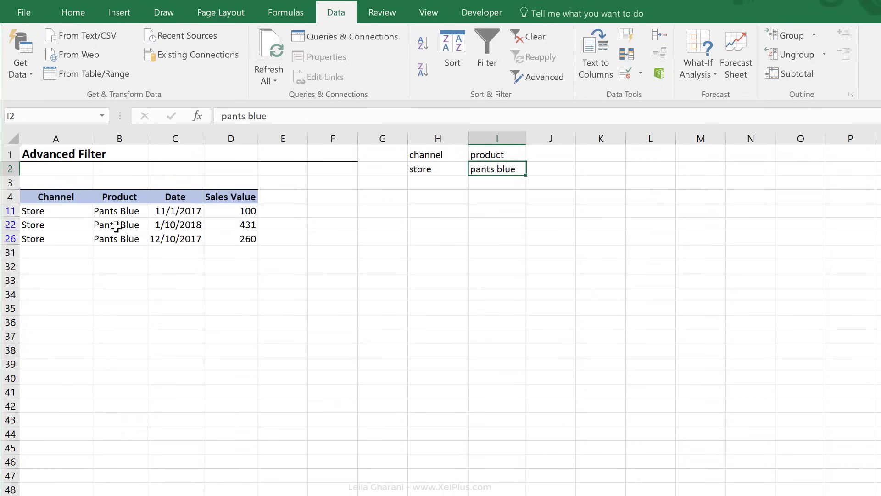
Step: Change the product criterion to '<>pants blue' and refilter to Store rows excluding Pants Blue
{"action": "left_click", "coordinate": [221, 116]}
{"action": "type", "text": "<>"}
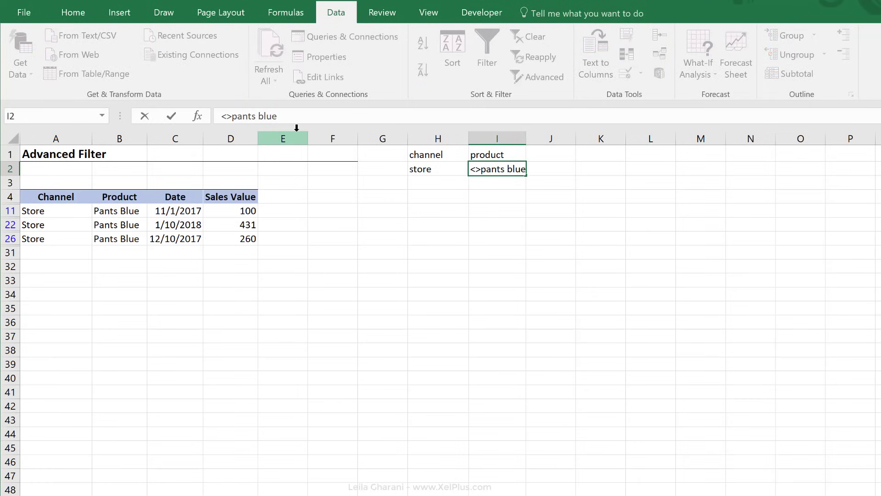
{"action": "key", "text": "ctrl+Return"}
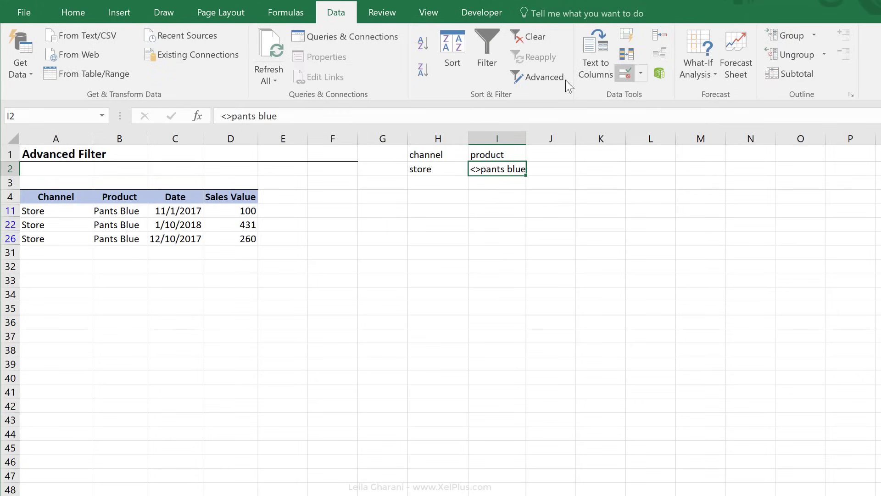
{"action": "left_click", "coordinate": [540, 78]}
{"action": "left_click", "coordinate": [506, 362]}
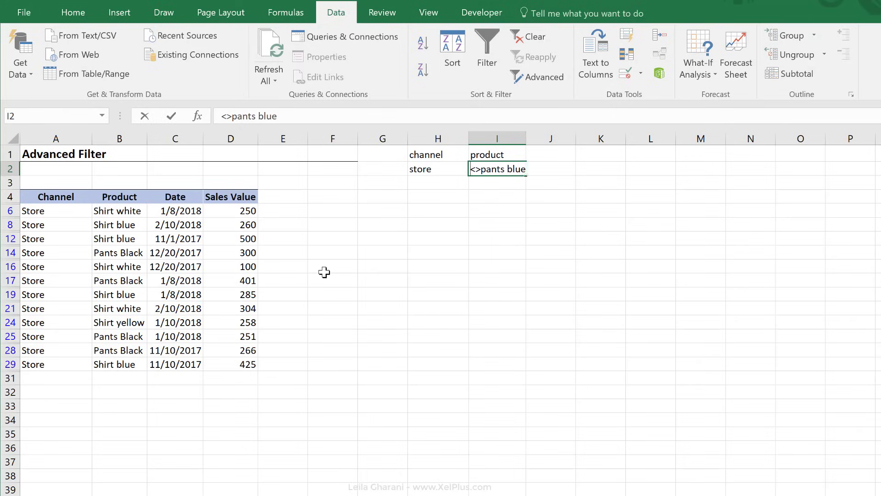
{"action": "type", "text": "*pants*"}
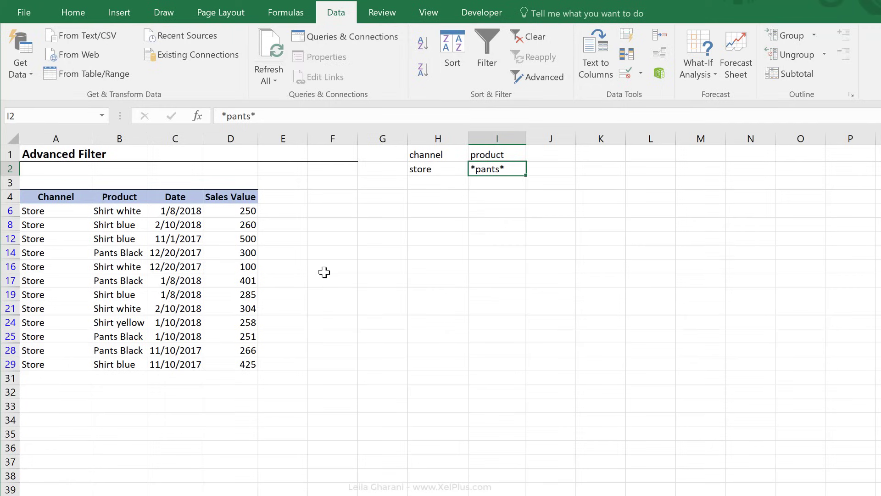
Step: Refilter with product criterion '*pants*' so seven Store pants rows show
{"action": "left_click", "coordinate": [533, 74]}
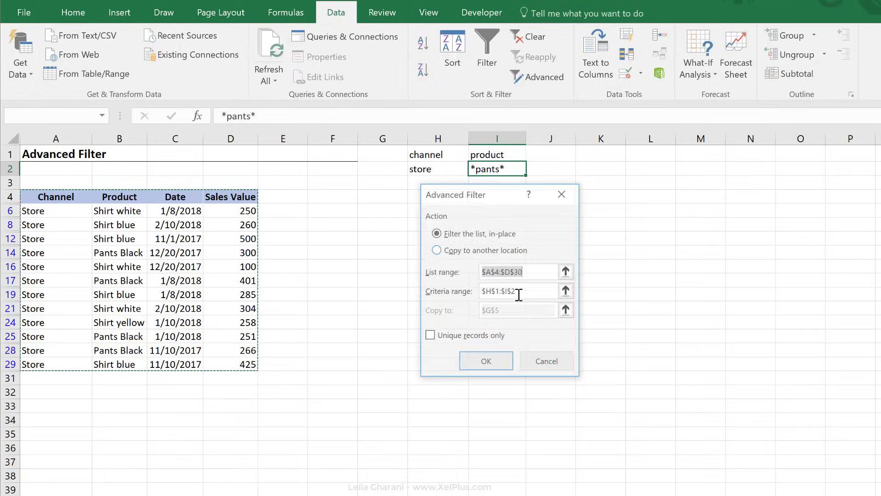
{"action": "left_click", "coordinate": [486, 361]}
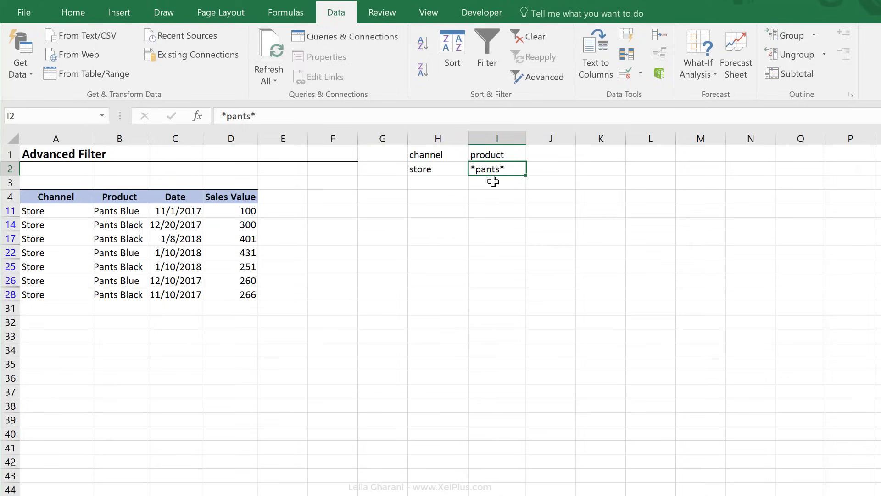
{"action": "left_click", "coordinate": [455, 185]}
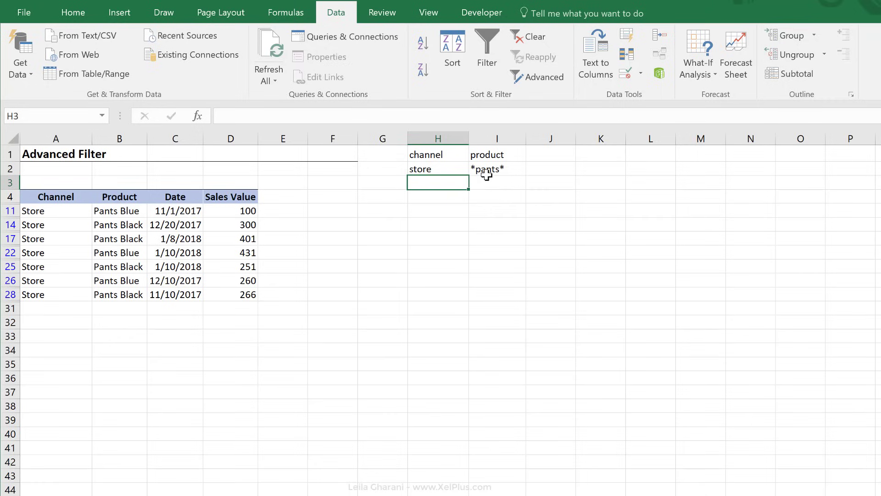
Step: Enter a second criteria row with 'store' in H3 and 'shirt white' in I3
{"action": "left_click", "coordinate": [487, 182]}
{"action": "left_click", "coordinate": [460, 182]}
{"action": "type", "text": "store"}
{"action": "left_click", "coordinate": [445, 168]}
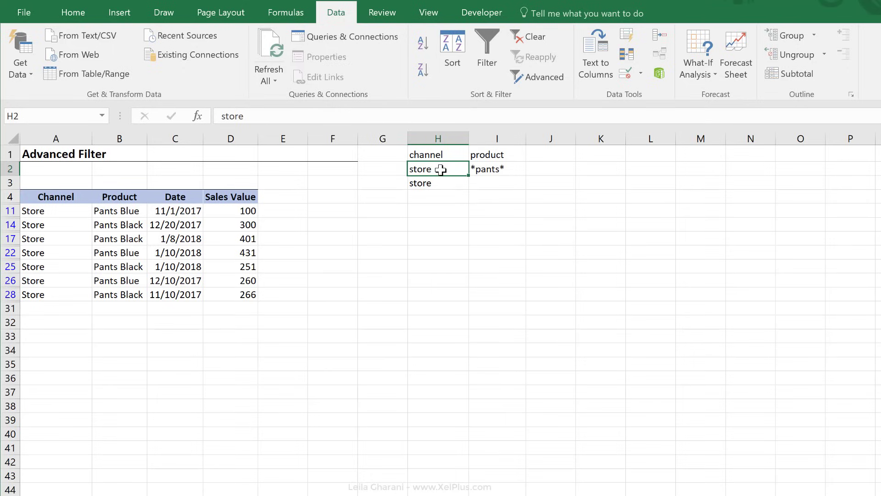
{"action": "left_click", "coordinate": [488, 164]}
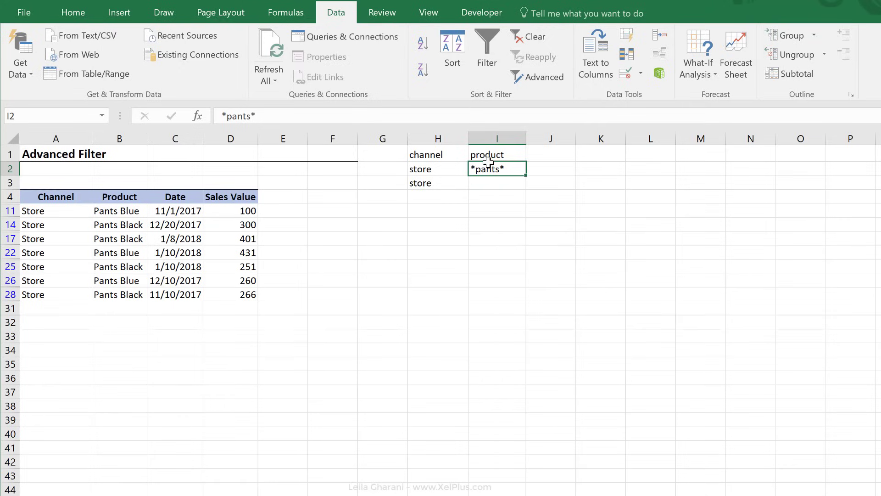
{"action": "left_click", "coordinate": [431, 184]}
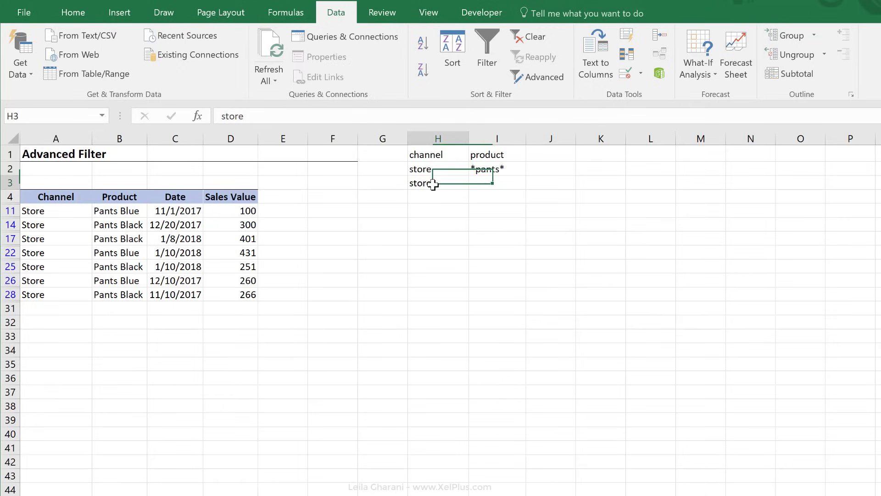
{"action": "left_click", "coordinate": [499, 185]}
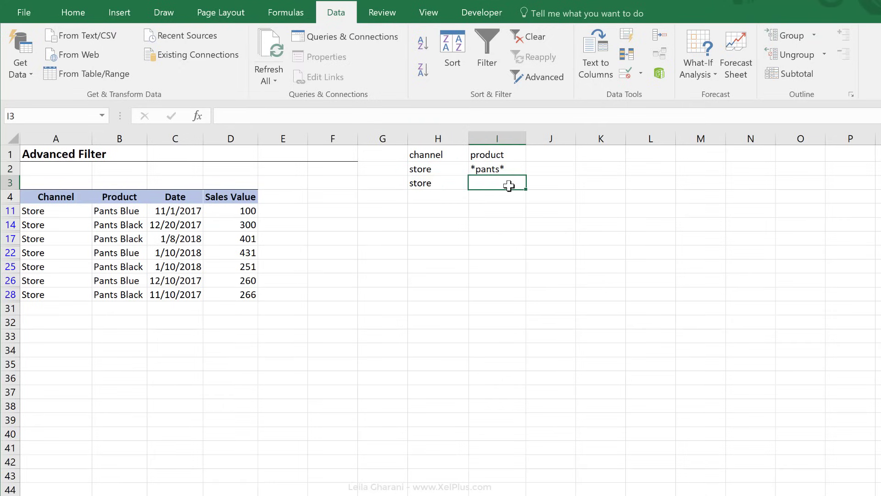
{"action": "type", "text": "shirt whi"}
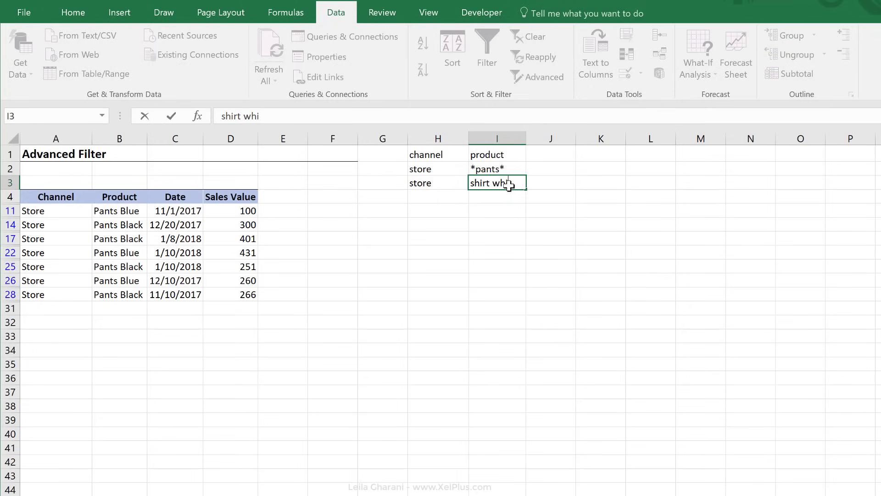
{"action": "type", "text": "te"}
{"action": "key", "text": "ctrl+Return"}
Step: Reapply the Advanced Filter with criteria range H1:I3 so Shirt white rows join the pants rows
{"action": "left_click", "coordinate": [545, 83]}
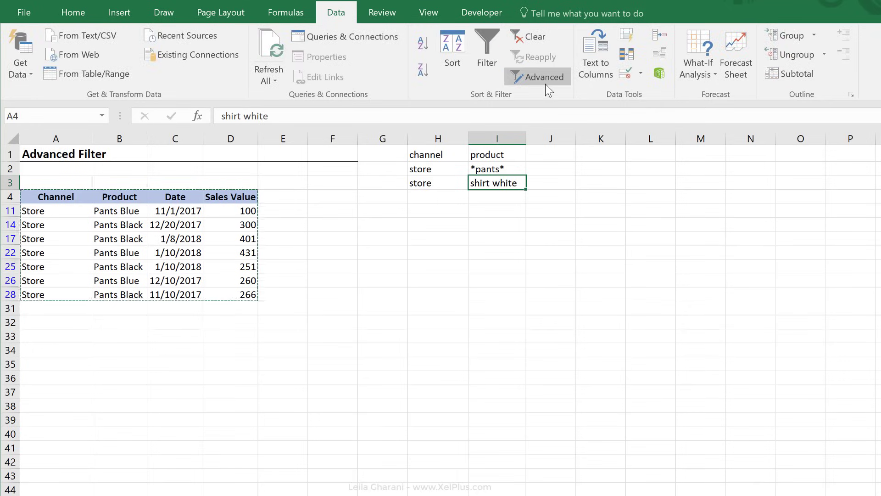
{"action": "left_click", "coordinate": [528, 291]}
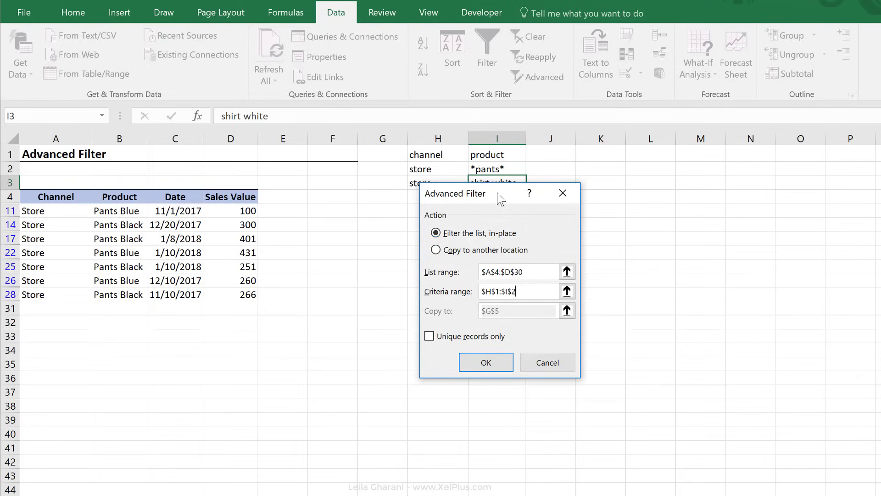
{"action": "left_click_drag", "start_coordinate": [501, 199], "coordinate": [594, 223]}
{"action": "left_click_drag", "start_coordinate": [620, 314], "coordinate": [555, 315]}
{"action": "key", "text": "BackSpace"}
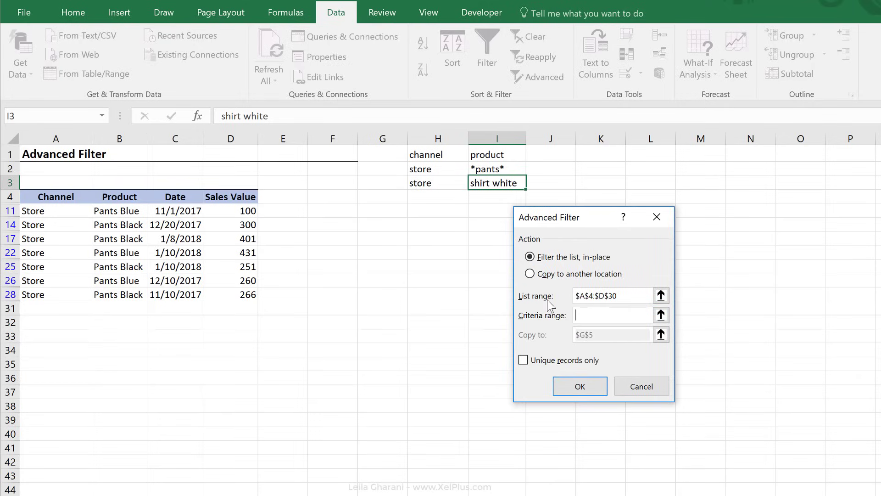
{"action": "left_click_drag", "start_coordinate": [433, 153], "coordinate": [493, 183]}
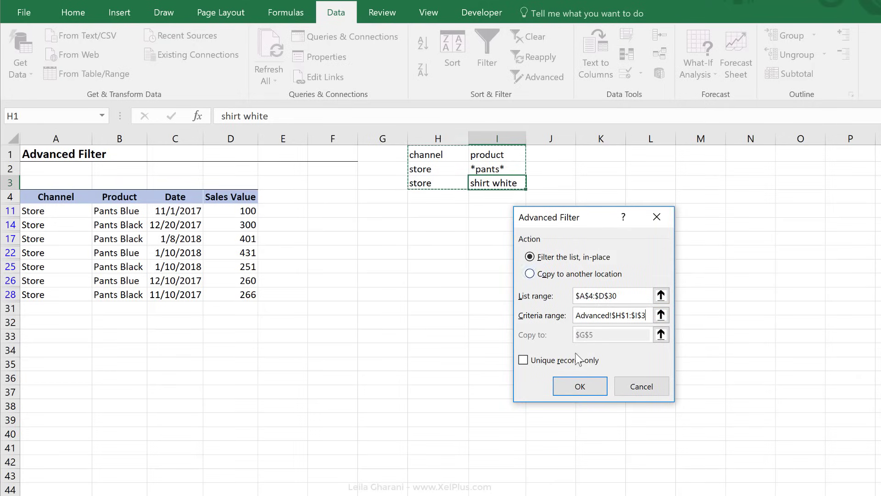
{"action": "left_click", "coordinate": [587, 388]}
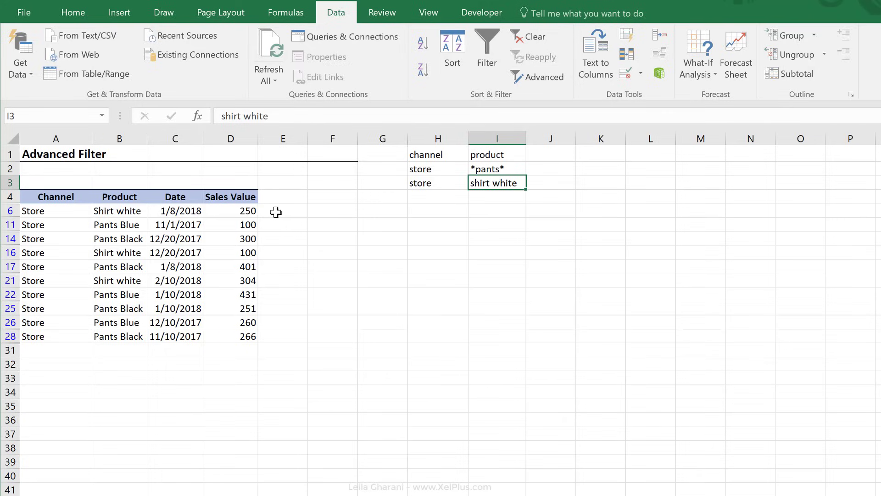
Step: Add a 'sales value' heading in J1 with the criterion '>200' in J2
{"action": "left_click", "coordinate": [231, 213]}
{"action": "left_click_drag", "start_coordinate": [230, 213], "coordinate": [232, 333]}
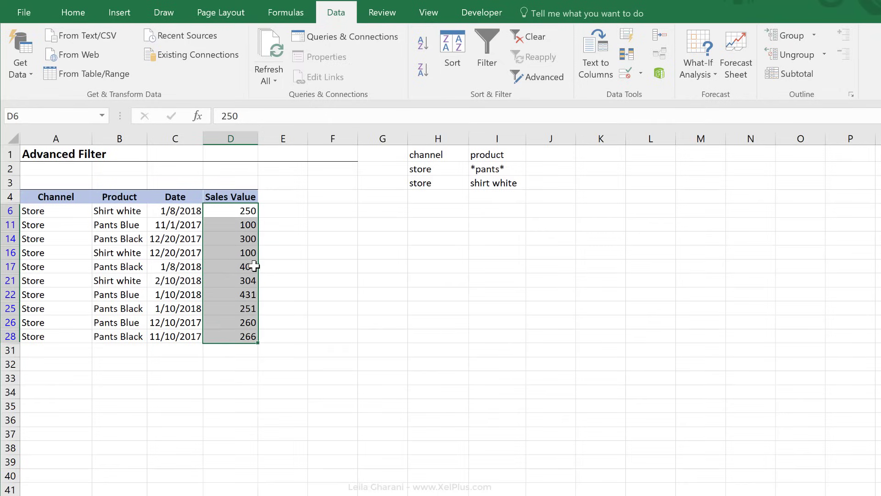
{"action": "left_click", "coordinate": [544, 154]}
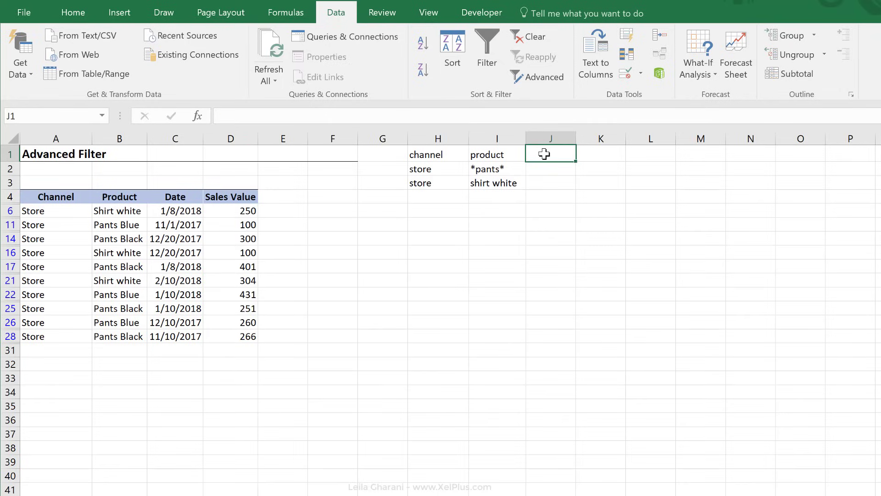
{"action": "type", "text": "sales value"}
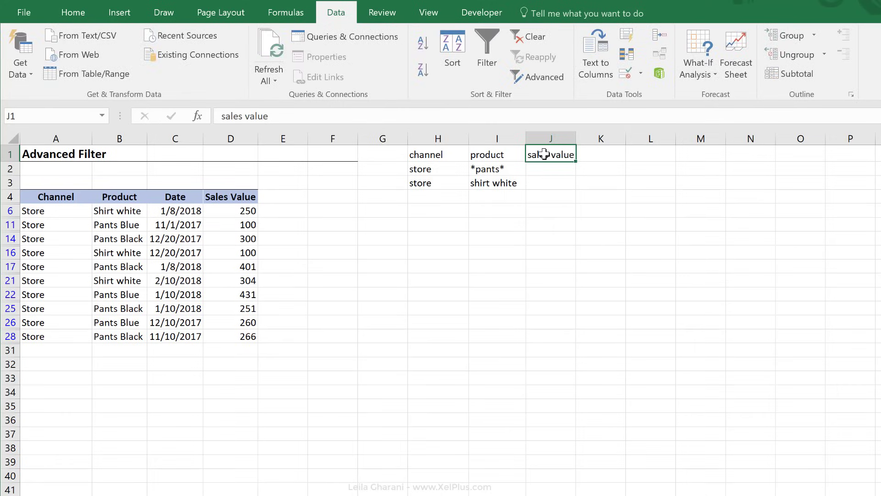
{"action": "left_click", "coordinate": [557, 169]}
{"action": "type", "text": ">"}
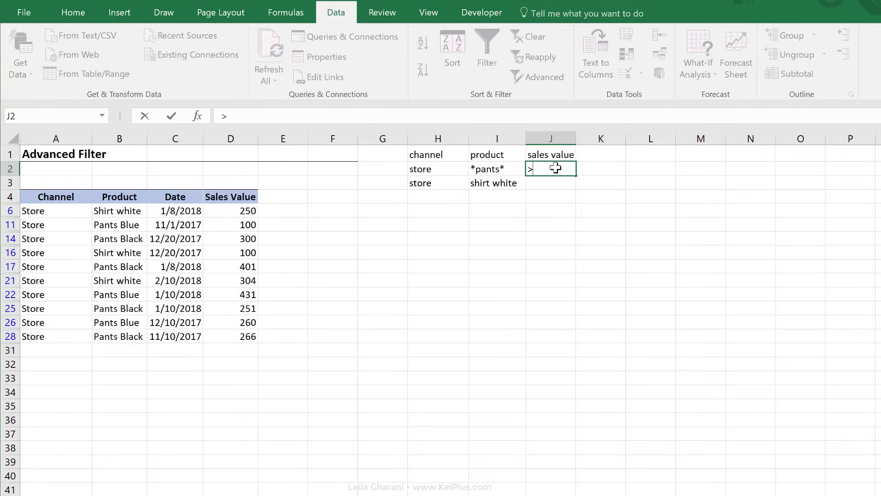
{"action": "type", "text": "200"}
{"action": "key", "text": "ctrl+Return"}
Step: Copy the '>200' criterion into J3 and return to a cell inside the sales table
{"action": "key", "text": "ctrl+c"}
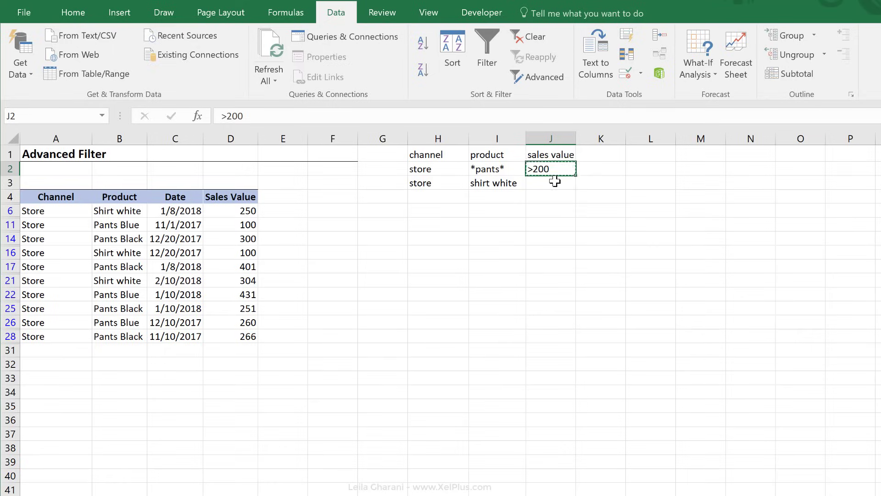
{"action": "left_click", "coordinate": [559, 183]}
{"action": "key", "text": "ctrl+v"}
{"action": "key", "text": "Down"}
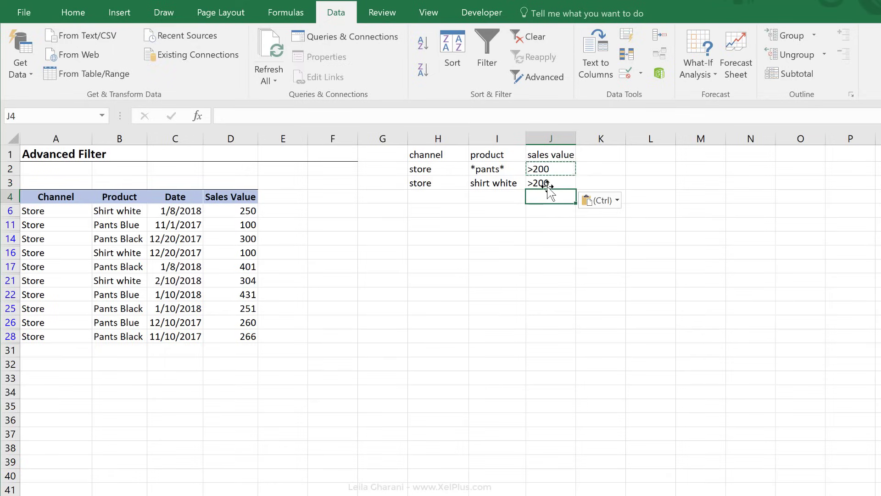
{"action": "key", "text": "Escape"}
{"action": "left_click", "coordinate": [548, 184]}
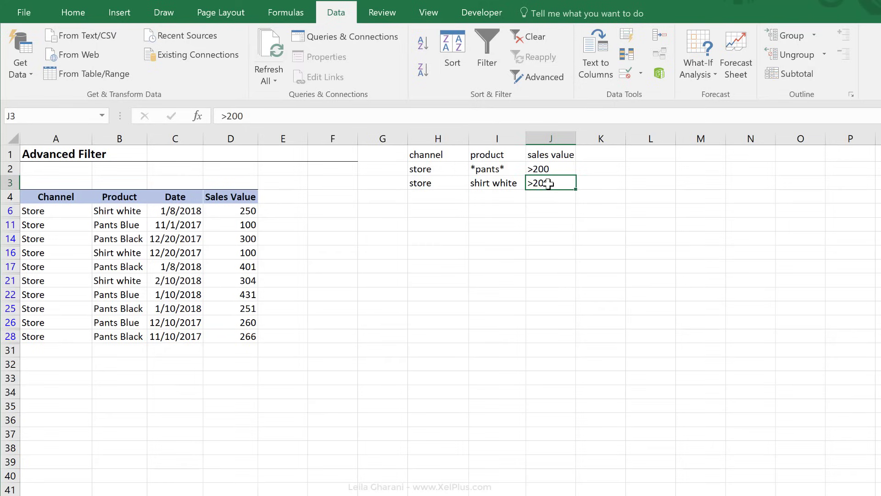
{"action": "left_click", "coordinate": [240, 223]}
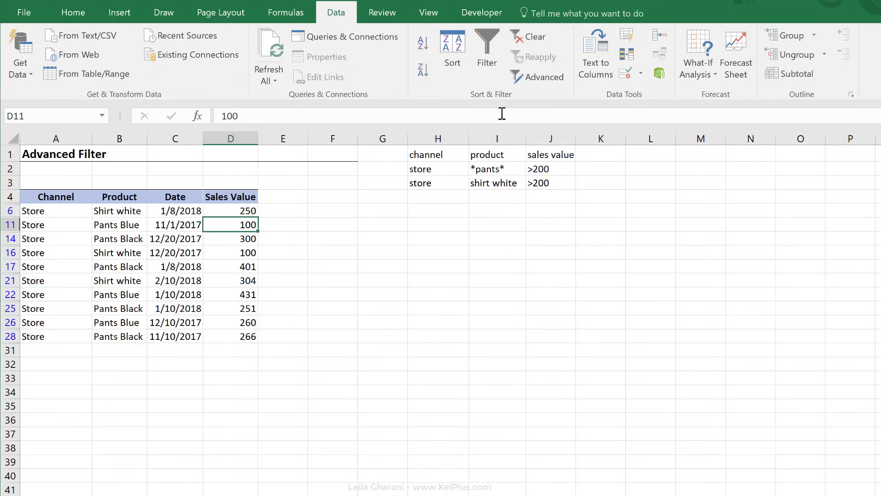
Step: Reapply the Advanced Filter with criteria range H1:J3, leaving eight rows above 200 sales
{"action": "left_click", "coordinate": [531, 77]}
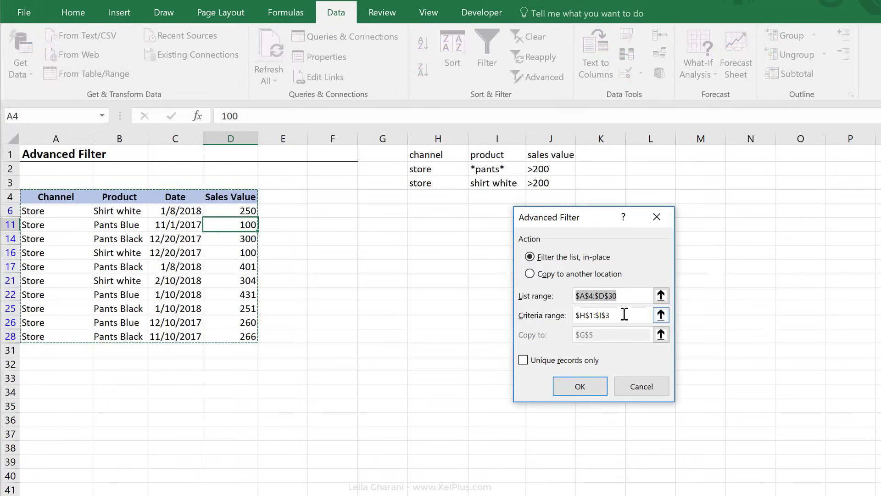
{"action": "left_click", "coordinate": [624, 314]}
{"action": "key", "text": "BackSpace"}
{"action": "left_click", "coordinate": [457, 160]}
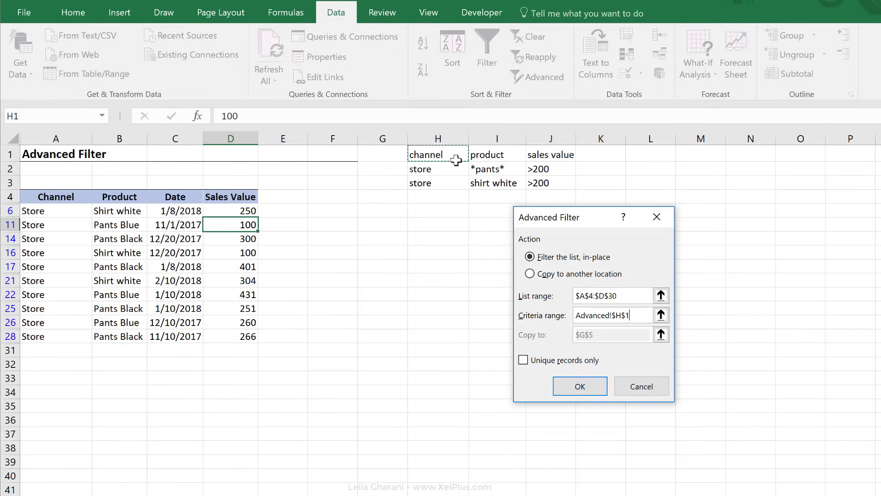
{"action": "left_click_drag", "start_coordinate": [456, 160], "coordinate": [544, 183]}
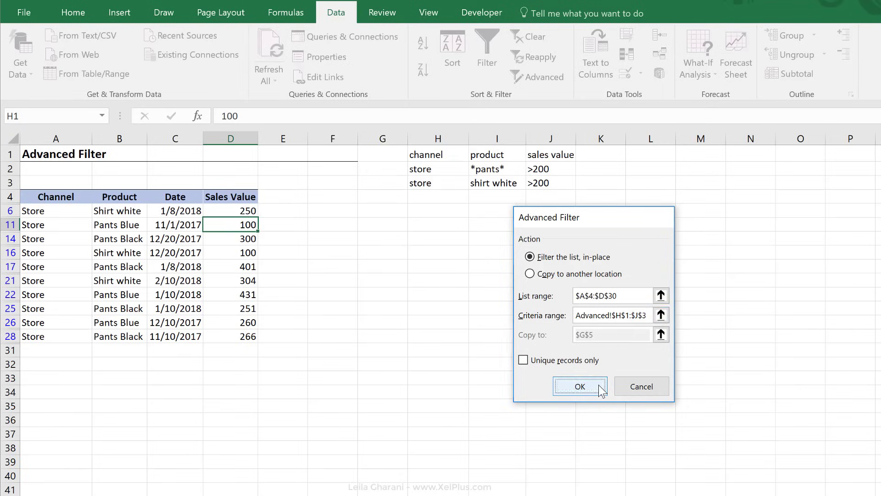
{"action": "left_click", "coordinate": [580, 386]}
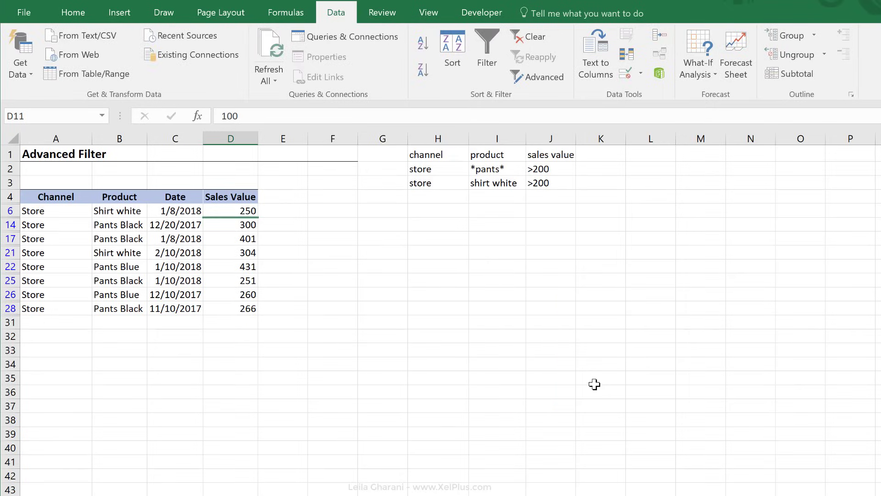
{"action": "left_click", "coordinate": [235, 296]}
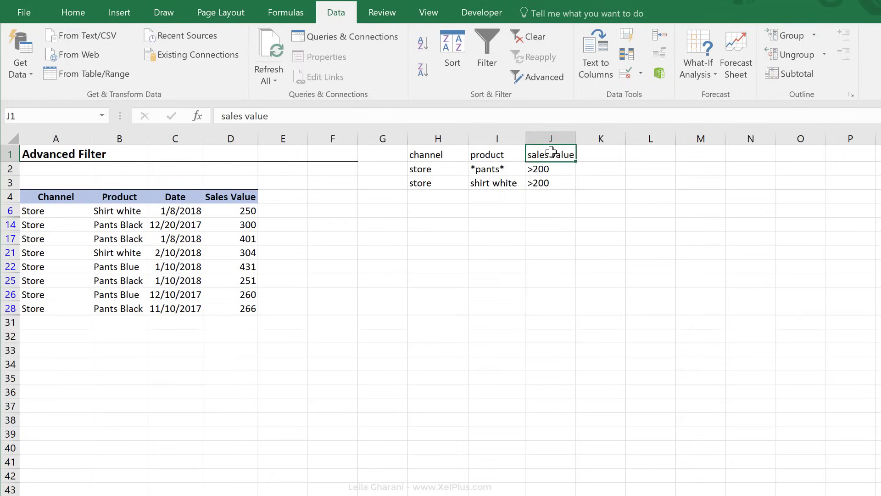
{"action": "left_click_drag", "start_coordinate": [553, 153], "coordinate": [551, 186]}
{"action": "key", "text": "ctrl+c"}
{"action": "left_click", "coordinate": [610, 156]}
{"action": "key", "text": "ctrl+v"}
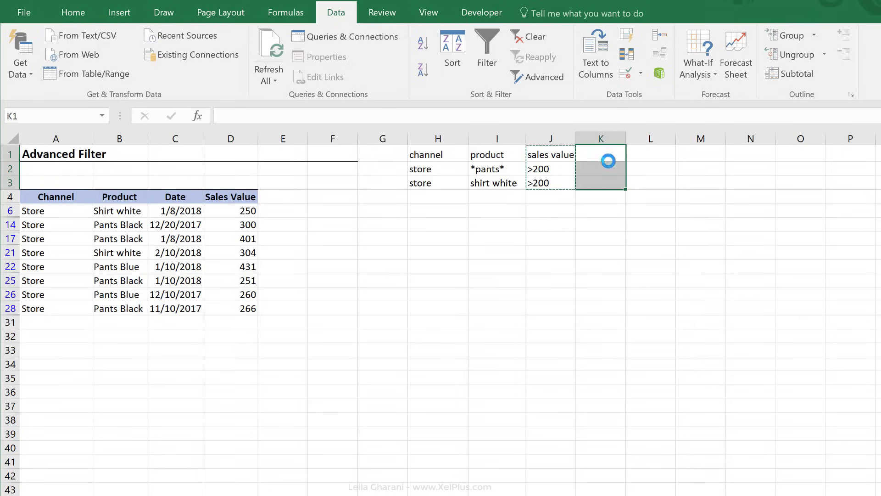
{"action": "left_click", "coordinate": [598, 173]}
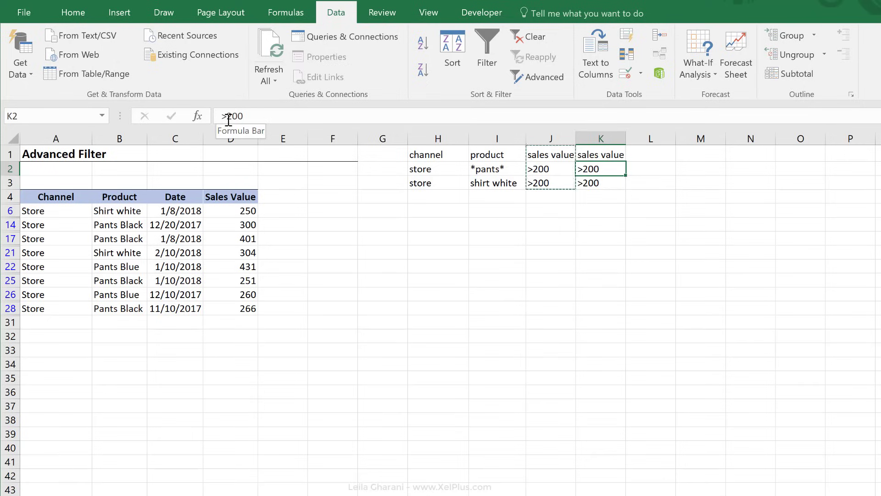
{"action": "left_click", "coordinate": [226, 116]}
{"action": "key", "text": "BackSpace"}
{"action": "type", "text": "<"}
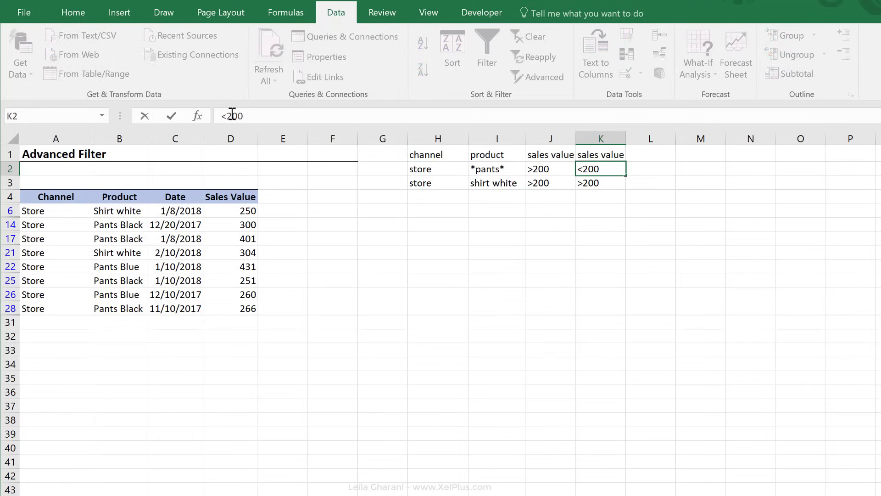
{"action": "key", "text": "Delete"}
{"action": "type", "text": "4"}
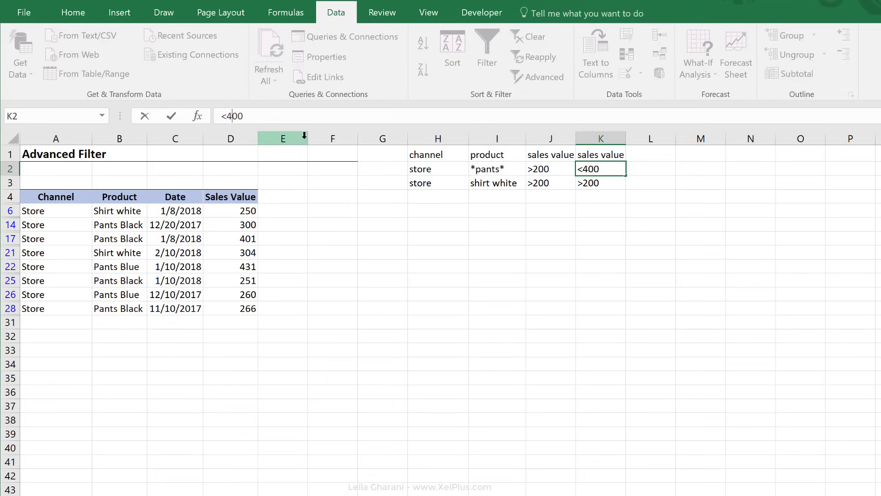
{"action": "key", "text": "ctrl+Return"}
{"action": "key", "text": "ctrl+c"}
{"action": "left_click", "coordinate": [583, 183]}
{"action": "key", "text": "ctrl+v"}
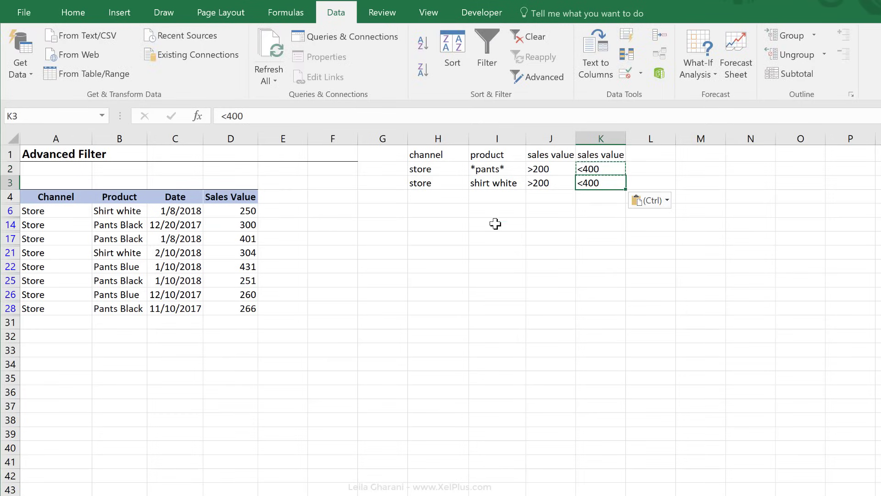
{"action": "left_click", "coordinate": [496, 223]}
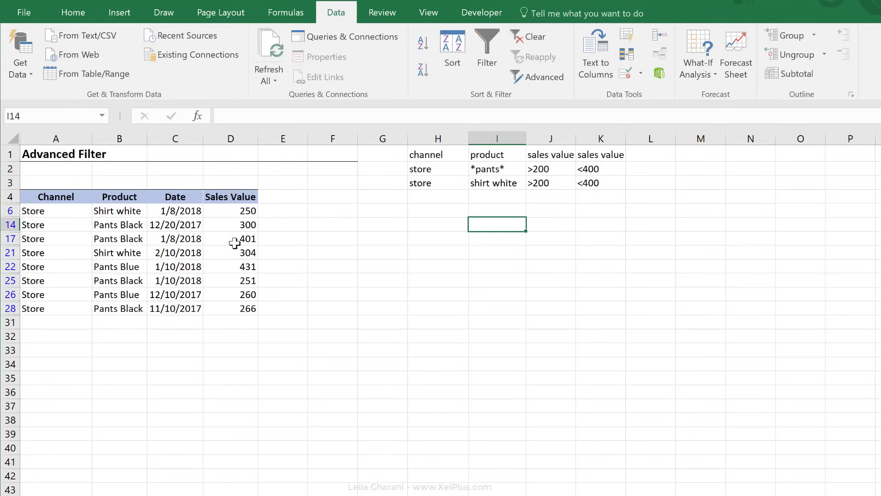
{"action": "left_click", "coordinate": [232, 236]}
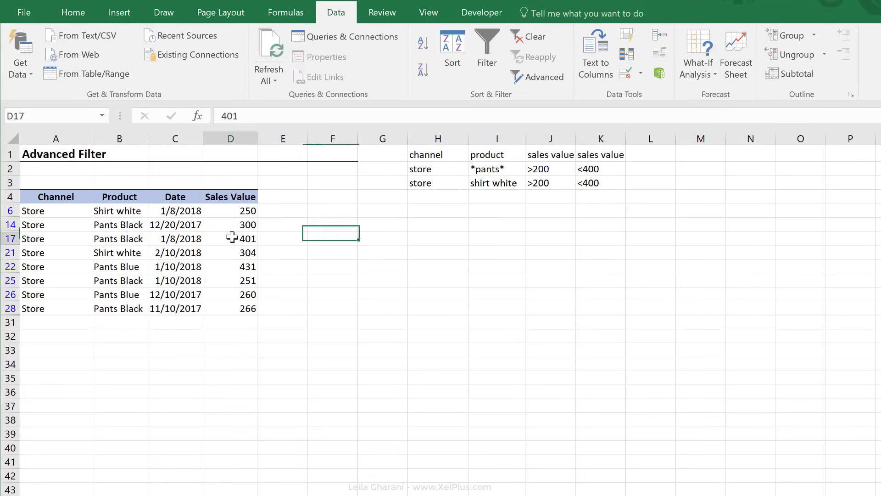
{"action": "left_click", "coordinate": [231, 268], "text": "ctrl"}
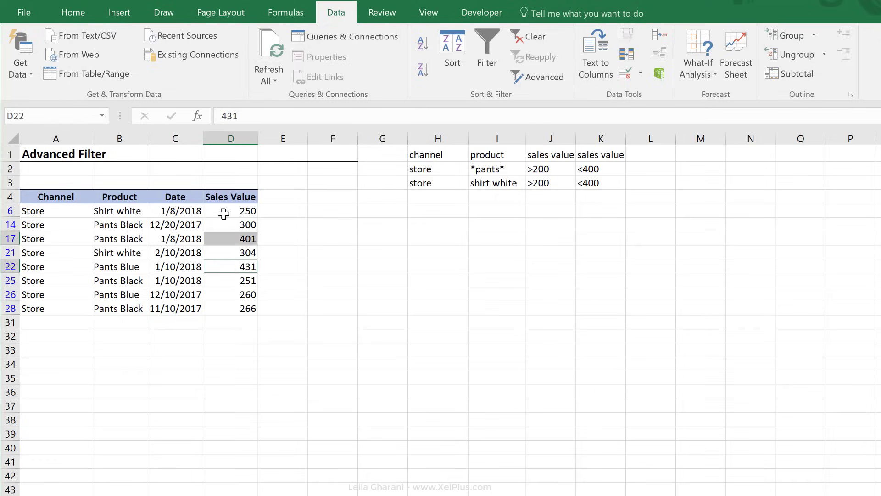
Step: Reapply the Advanced Filter with criteria range H1:K3, leaving six rows between 200 and 400
{"action": "left_click", "coordinate": [438, 196]}
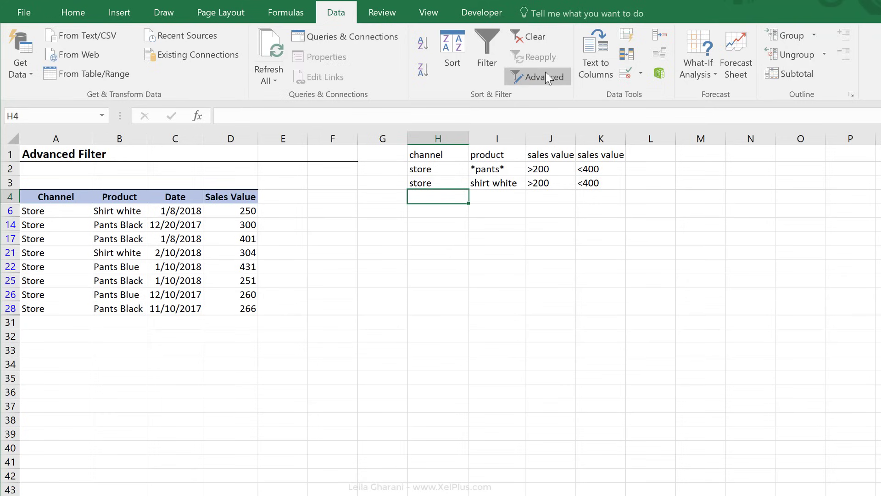
{"action": "left_click", "coordinate": [537, 77]}
{"action": "left_click", "coordinate": [552, 318]}
{"action": "key", "text": "Delete"}
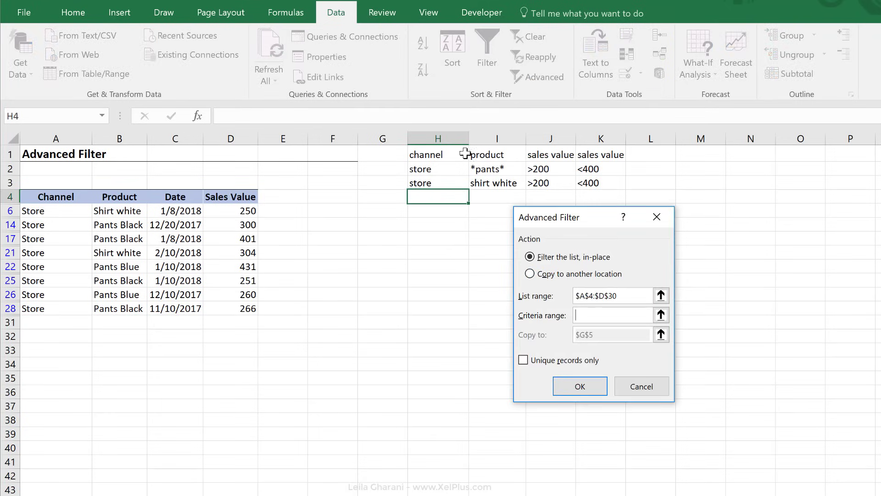
{"action": "left_click_drag", "start_coordinate": [448, 153], "coordinate": [597, 184]}
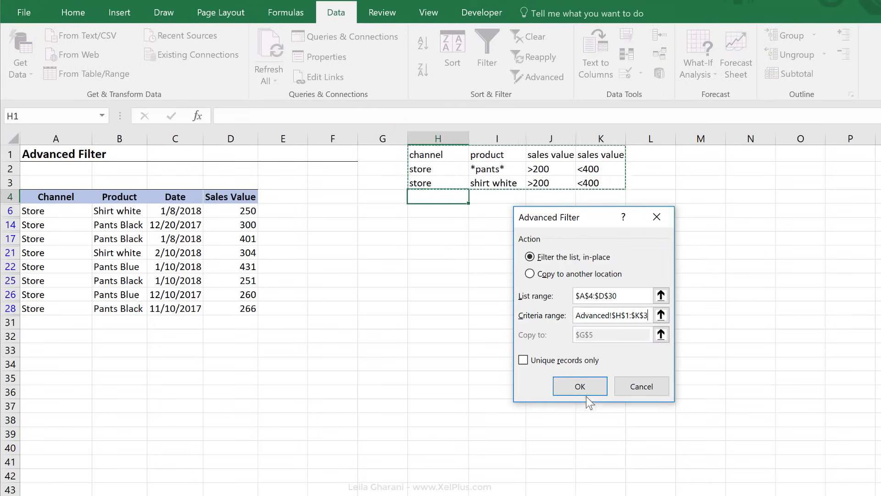
{"action": "left_click", "coordinate": [582, 386]}
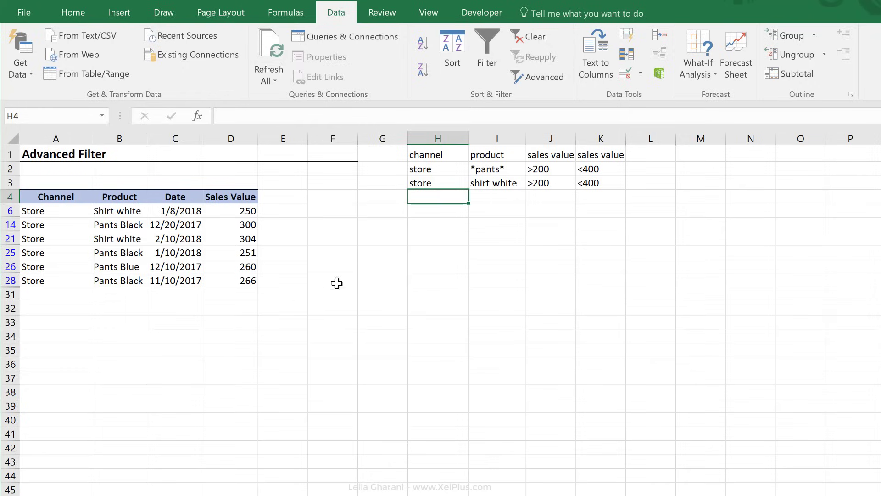
{"action": "left_click", "coordinate": [544, 156]}
{"action": "left_click", "coordinate": [588, 155]}
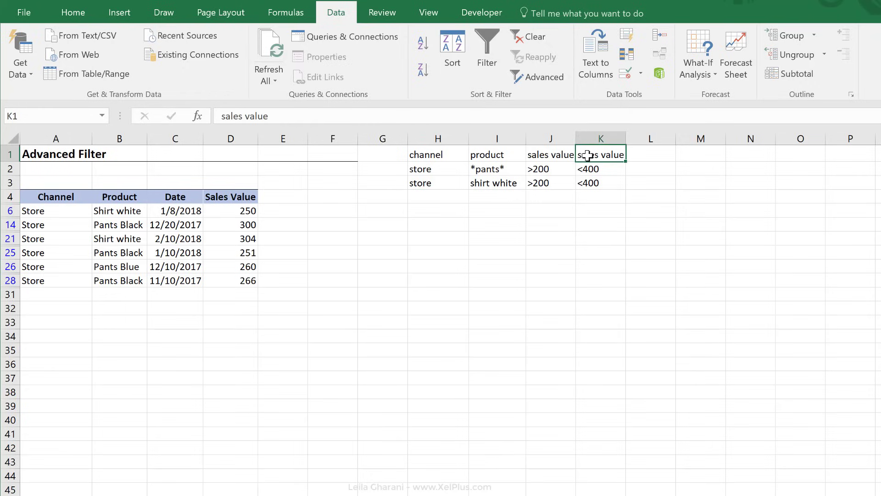
{"action": "left_click", "coordinate": [559, 171]}
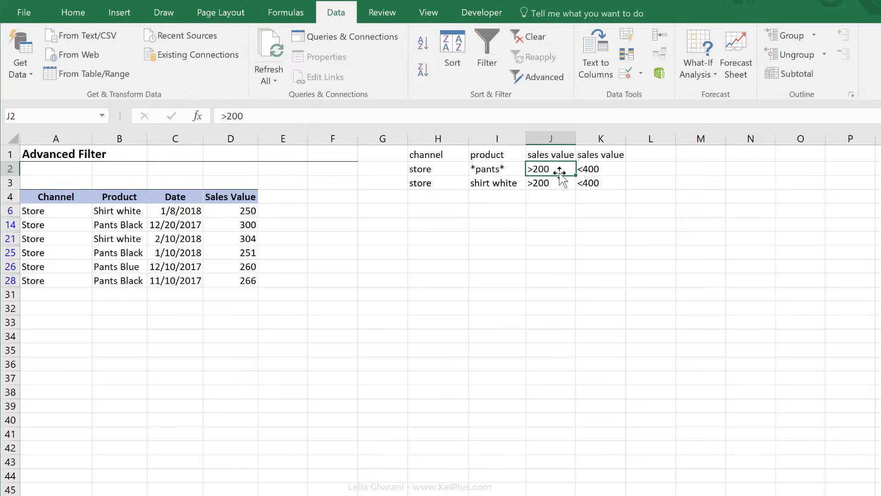
{"action": "key", "text": "Right"}
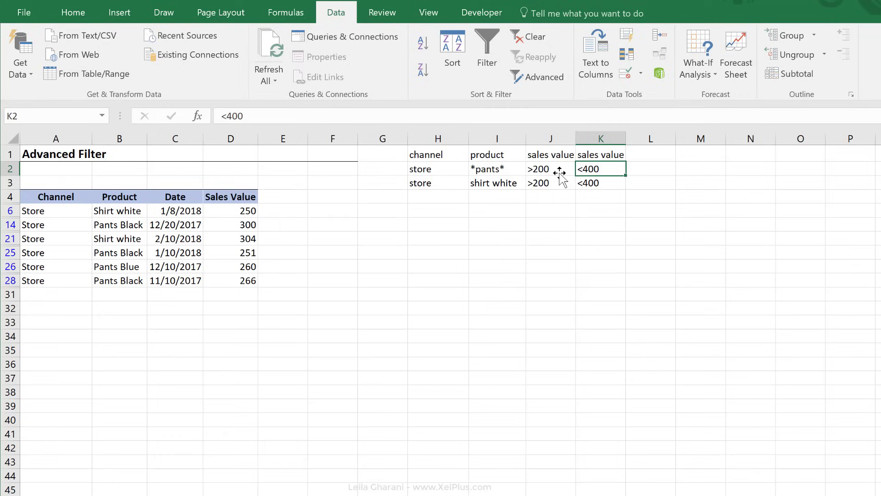
{"action": "left_click", "coordinate": [497, 210]}
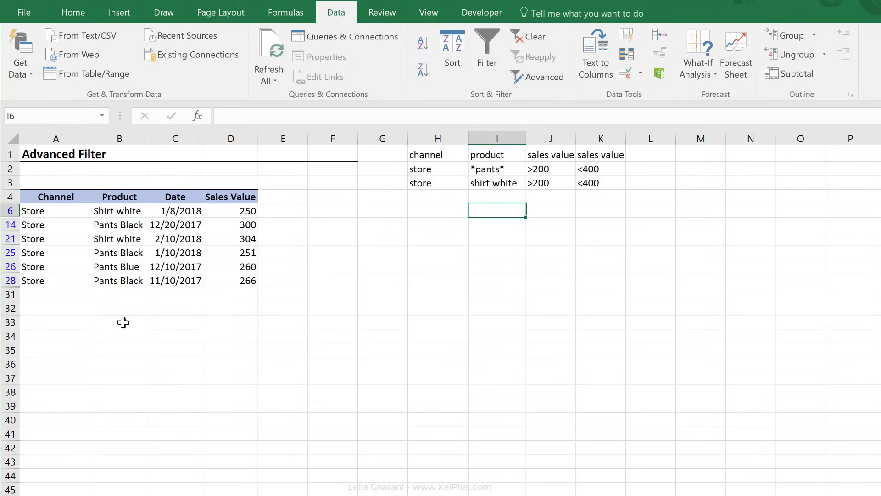
Step: Clear the filter so every sales row shows again and select a cell in the table
{"action": "left_click", "coordinate": [129, 234]}
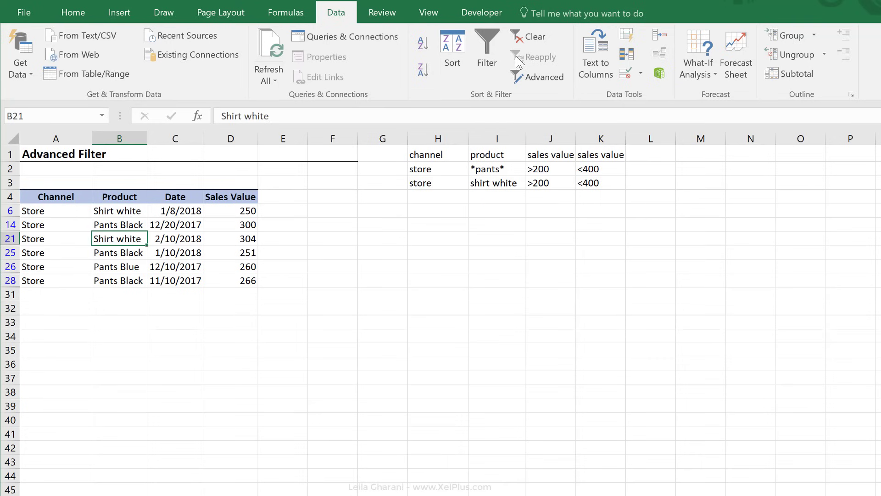
{"action": "left_click", "coordinate": [537, 36]}
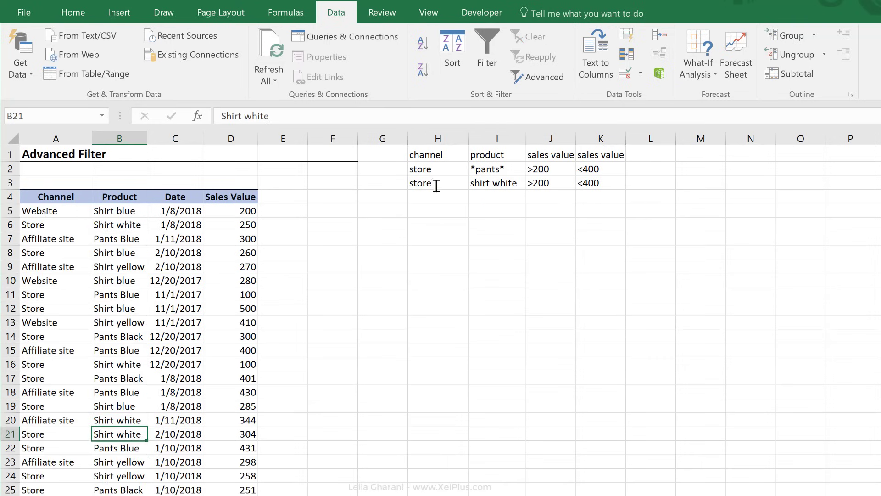
{"action": "left_click", "coordinate": [251, 283]}
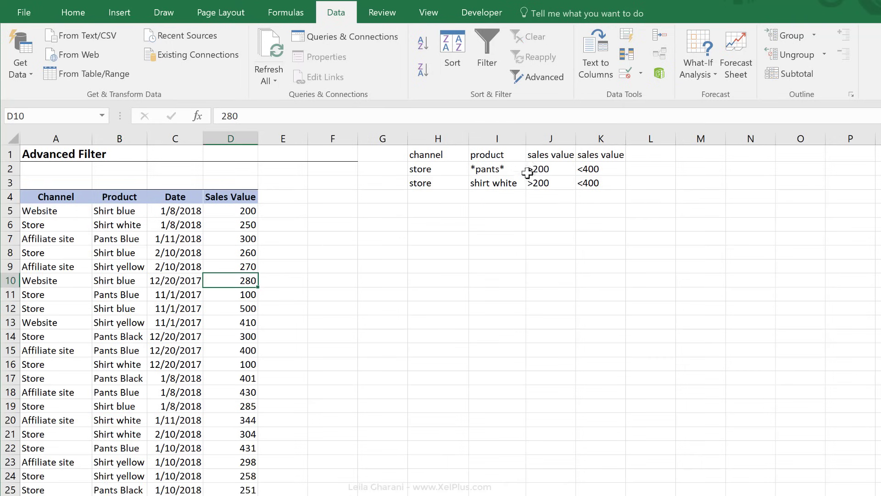
Step: Start a new Advanced Filter with the list range set to the Product column B4:B30
{"action": "left_click", "coordinate": [540, 77]}
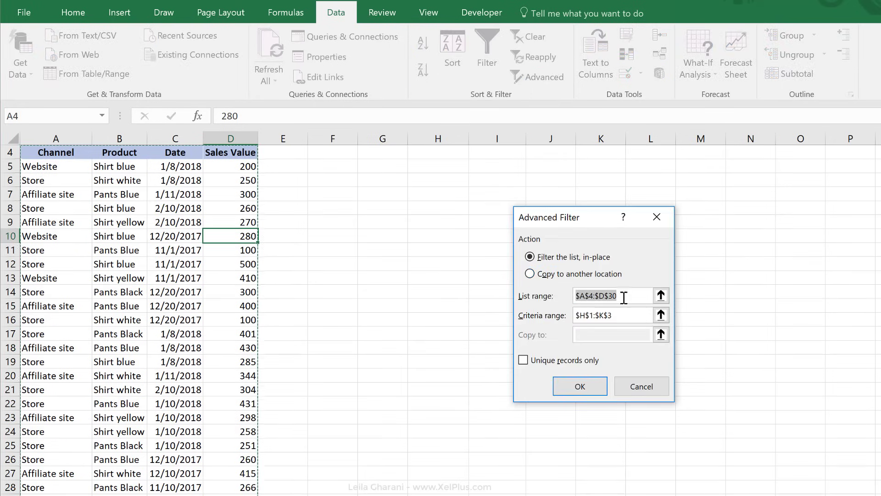
{"action": "key", "text": "BackSpace"}
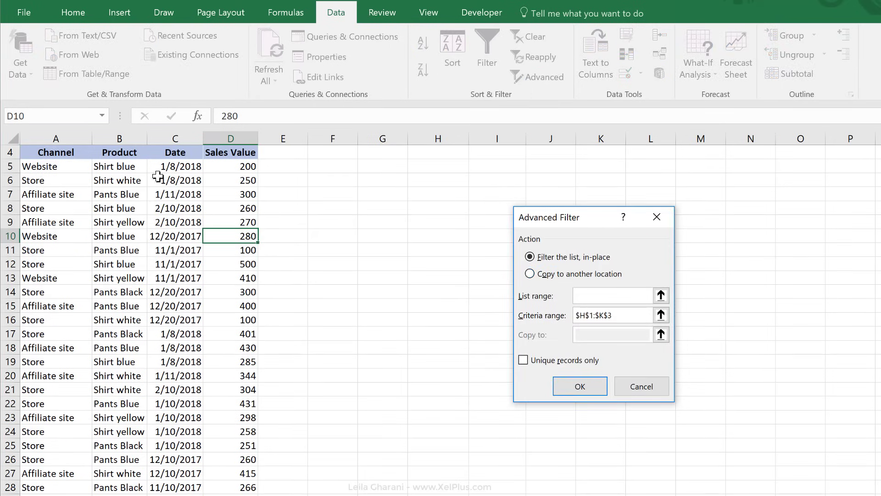
{"action": "left_click_drag", "start_coordinate": [131, 152], "coordinate": [129, 187]}
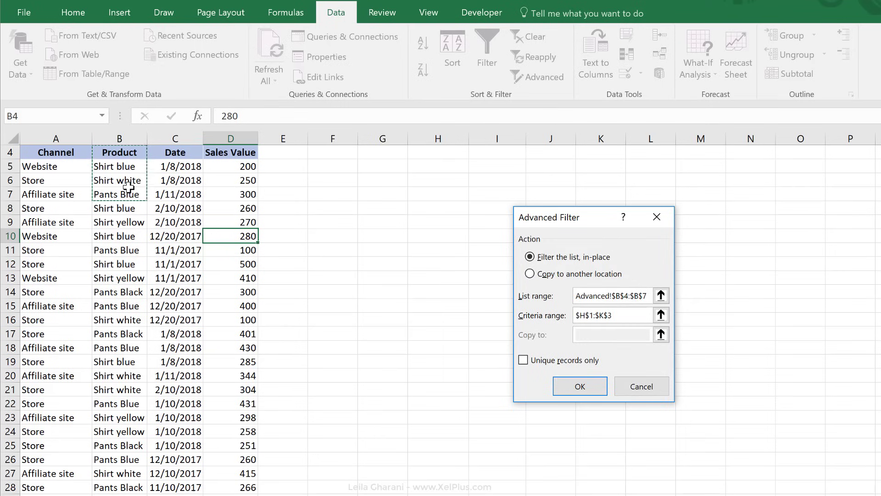
{"action": "key", "text": "ctrl+shift+Down"}
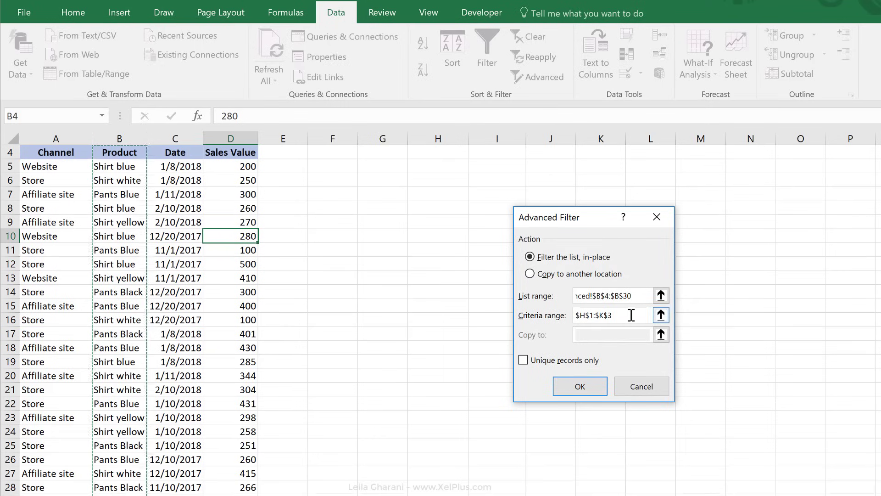
{"action": "left_click", "coordinate": [631, 315]}
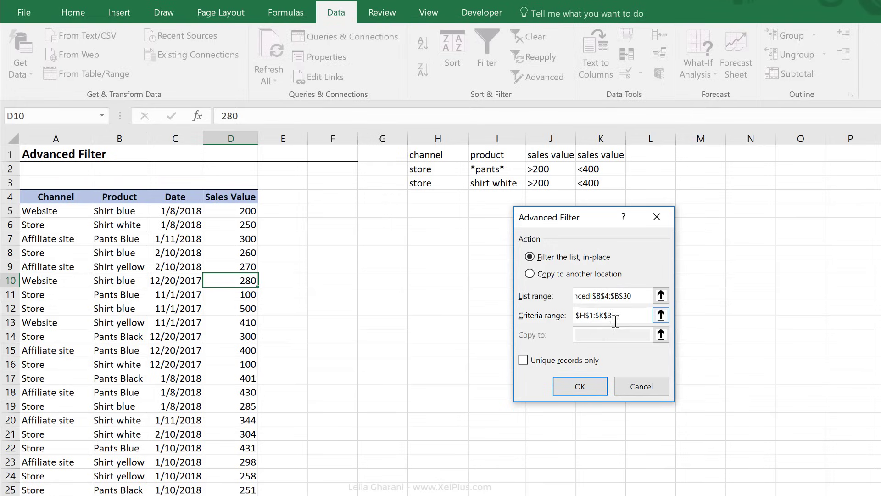
Step: Remove the criteria range, keep unique records only, and copy the results to cell F6
{"action": "left_click_drag", "start_coordinate": [616, 315], "coordinate": [548, 311]}
{"action": "key", "text": "BackSpace"}
{"action": "left_click", "coordinate": [524, 361]}
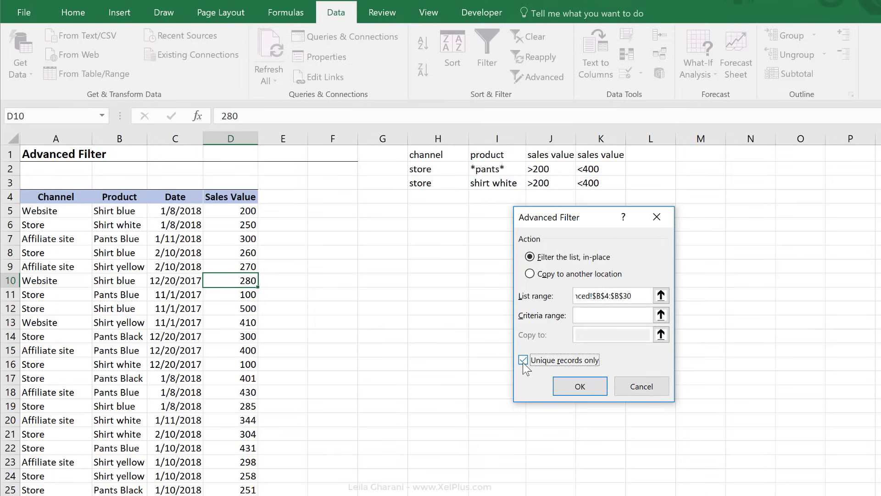
{"action": "left_click", "coordinate": [541, 277]}
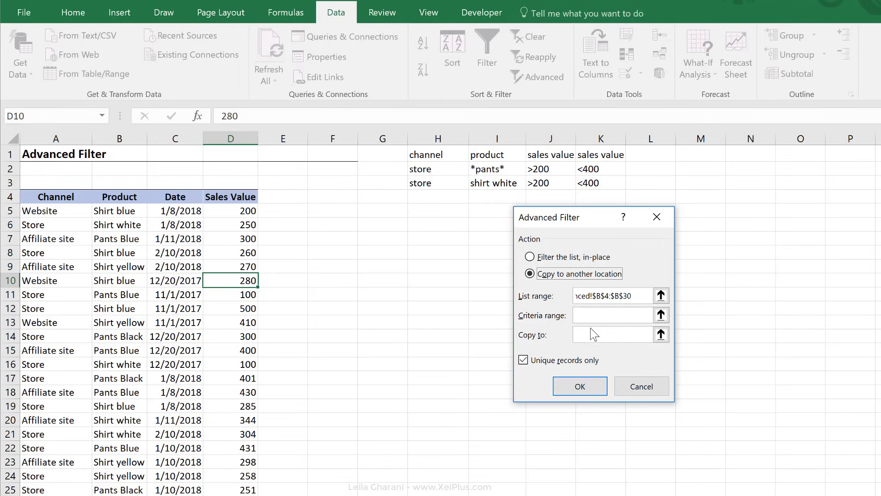
{"action": "left_click", "coordinate": [592, 339]}
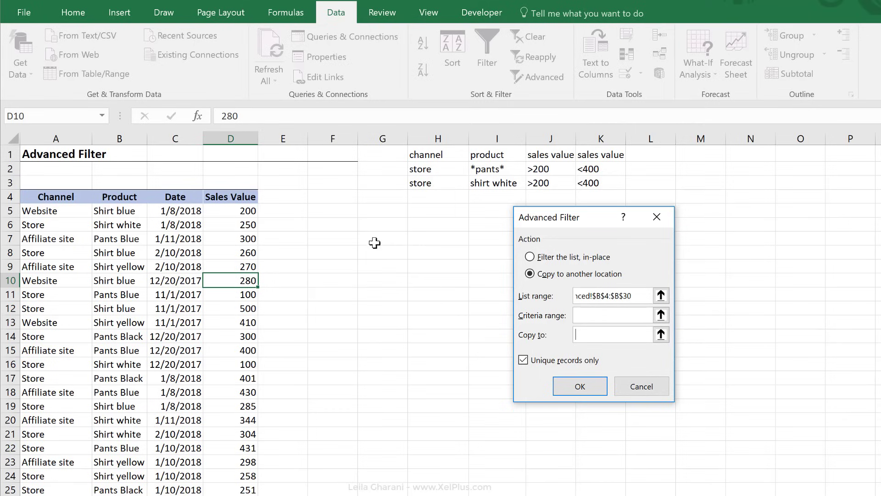
{"action": "left_click", "coordinate": [344, 227]}
Step: Run the filter to list the unique products starting at F6
{"action": "left_click", "coordinate": [559, 386]}
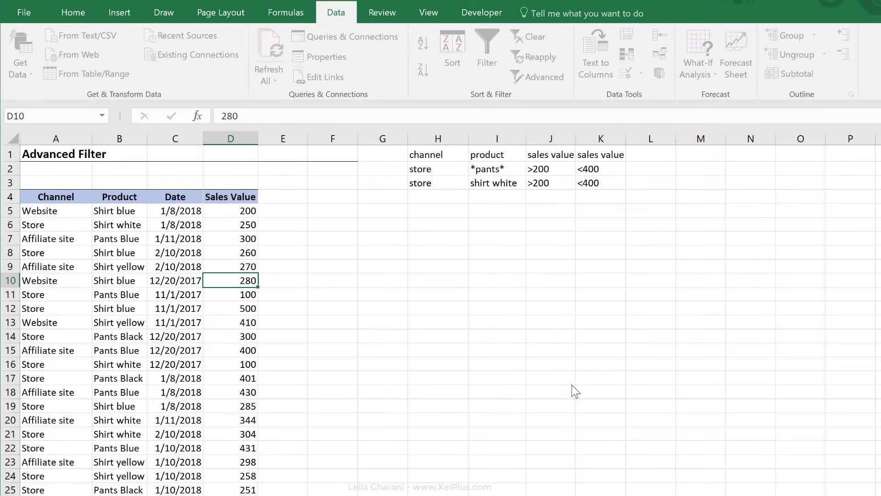